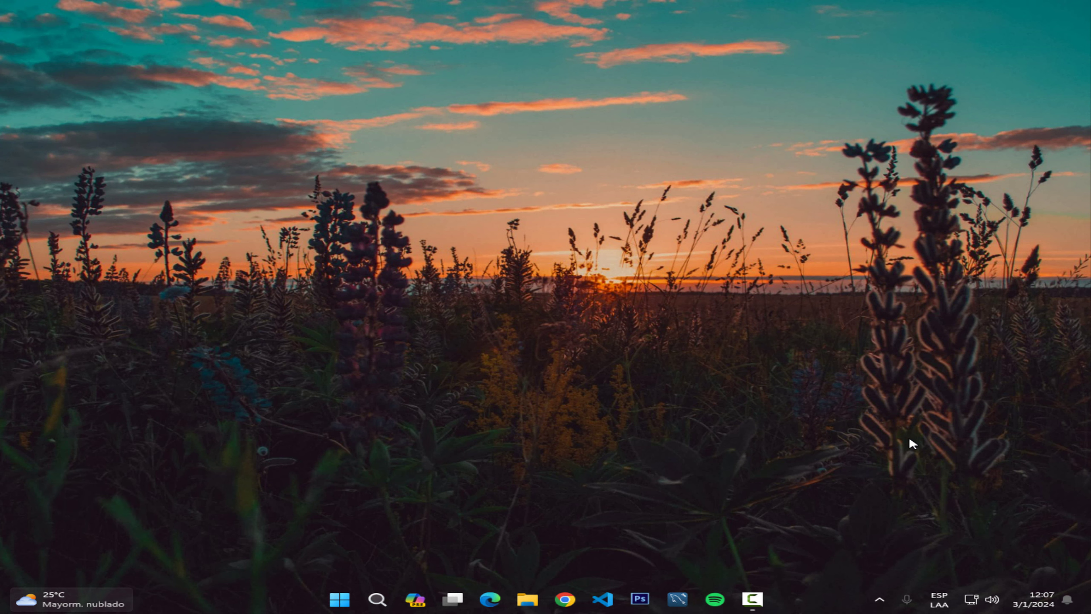
Open Task Manager, examine the hardware performance figures, and return to the list of running processes
{"action": "right_click", "coordinate": [821, 606]}
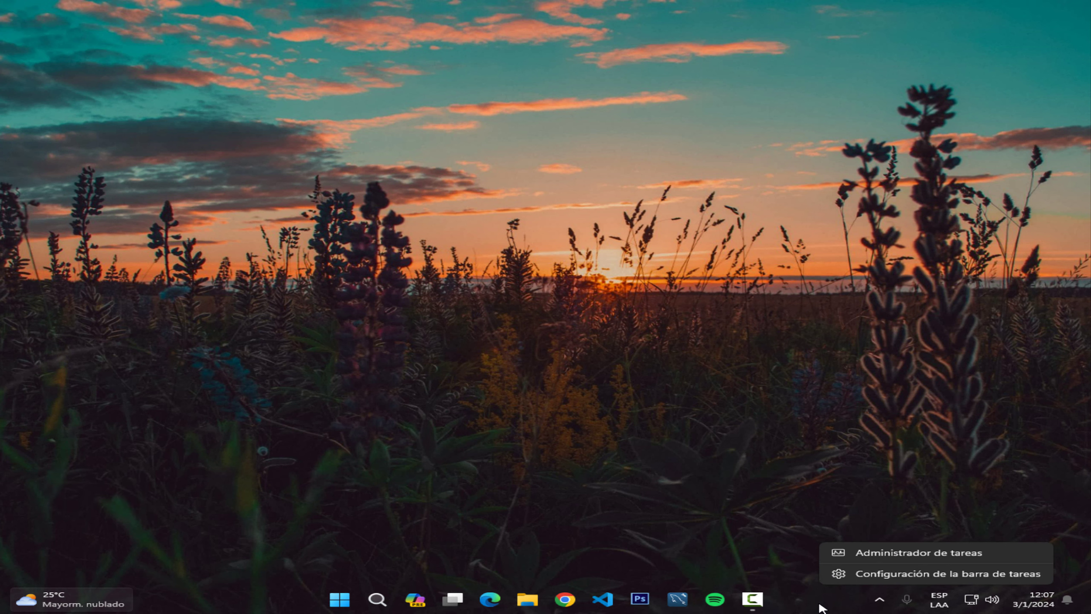
{"action": "left_click", "coordinate": [867, 554]}
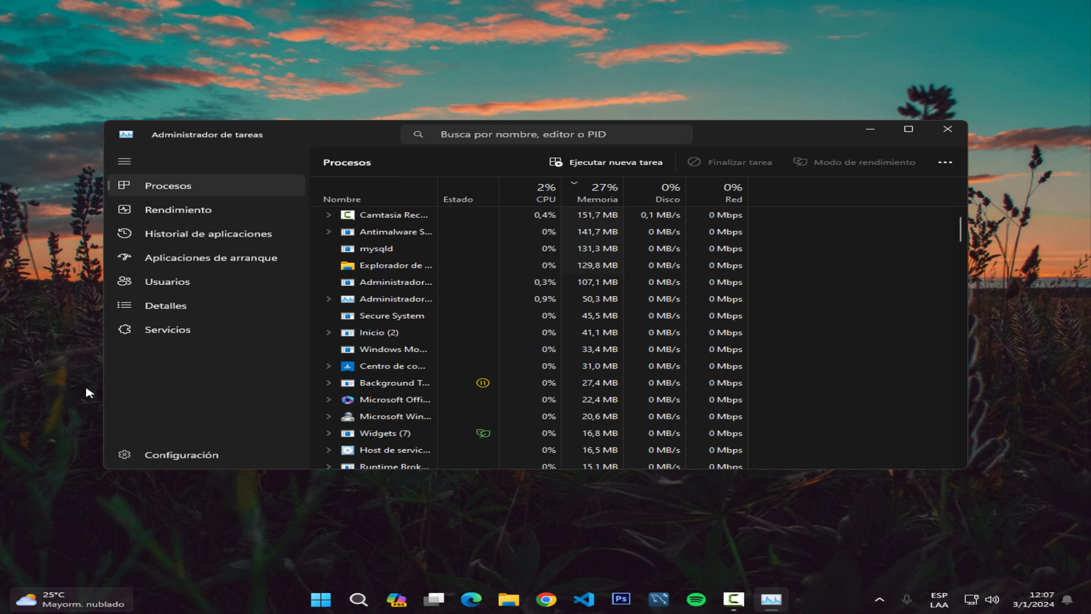
{"action": "left_click", "coordinate": [208, 209]}
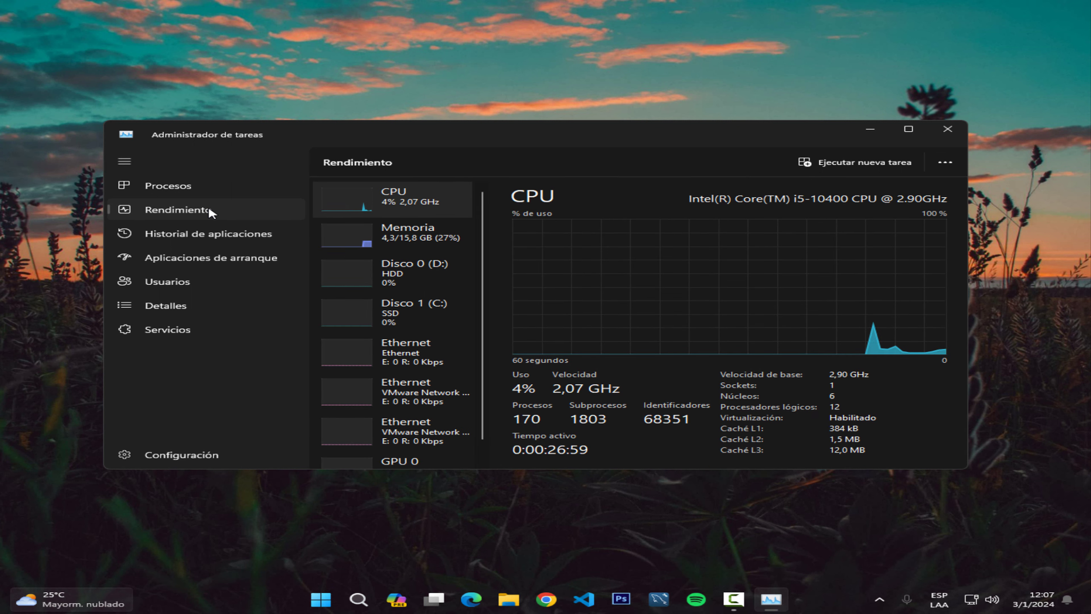
{"action": "left_click", "coordinate": [210, 189]}
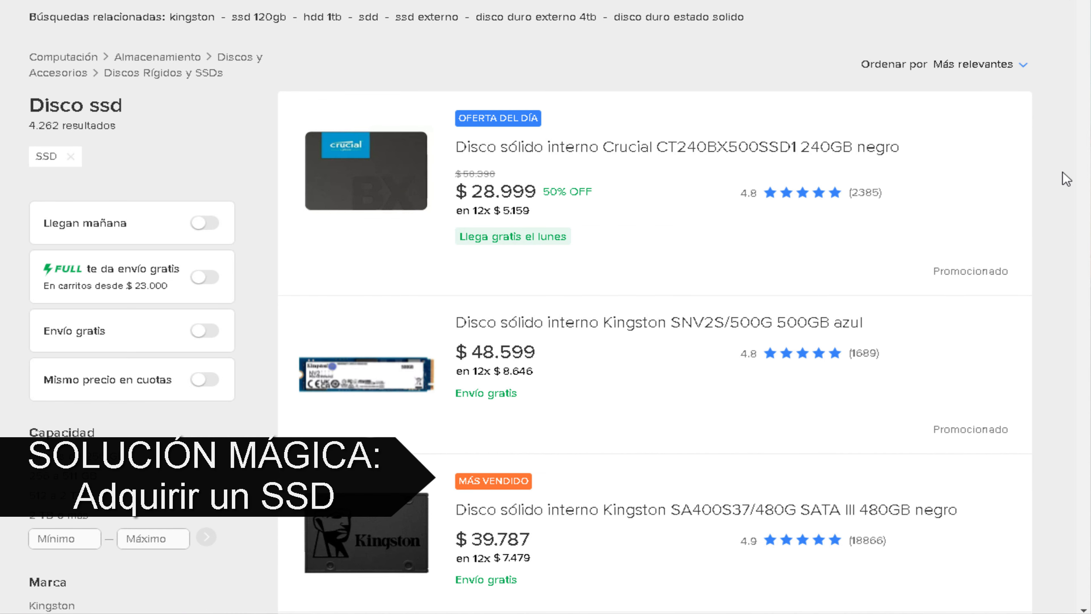
Browse the SSD listings in the online store, comparing models, capacities and prices
{"action": "scroll", "coordinate": [546, 307], "scroll_direction": "down", "scroll_amount": 8}
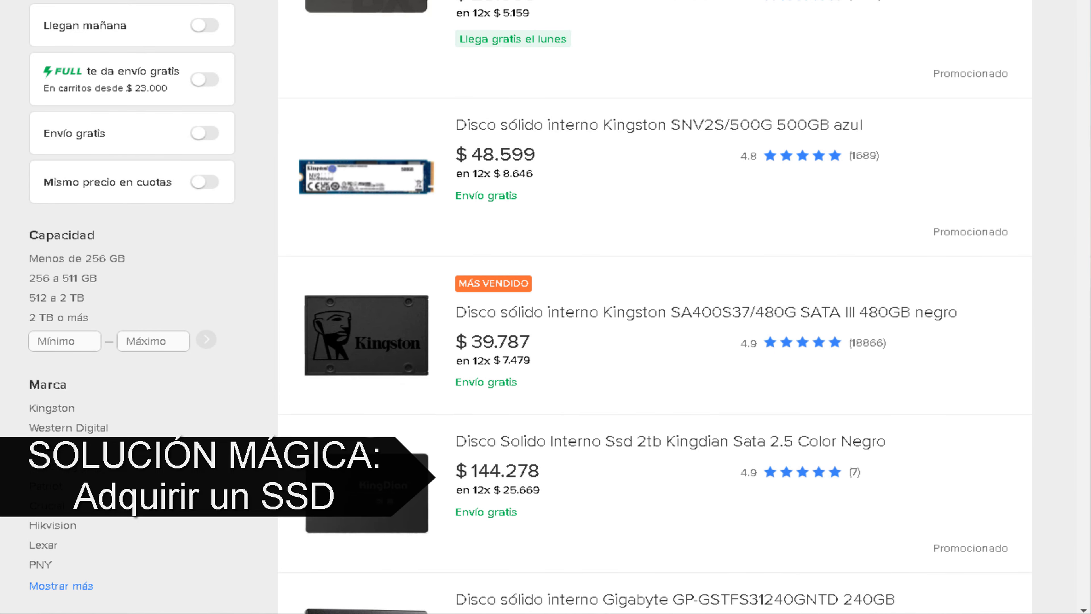
{"action": "scroll", "coordinate": [545, 307], "scroll_direction": "down", "scroll_amount": 2}
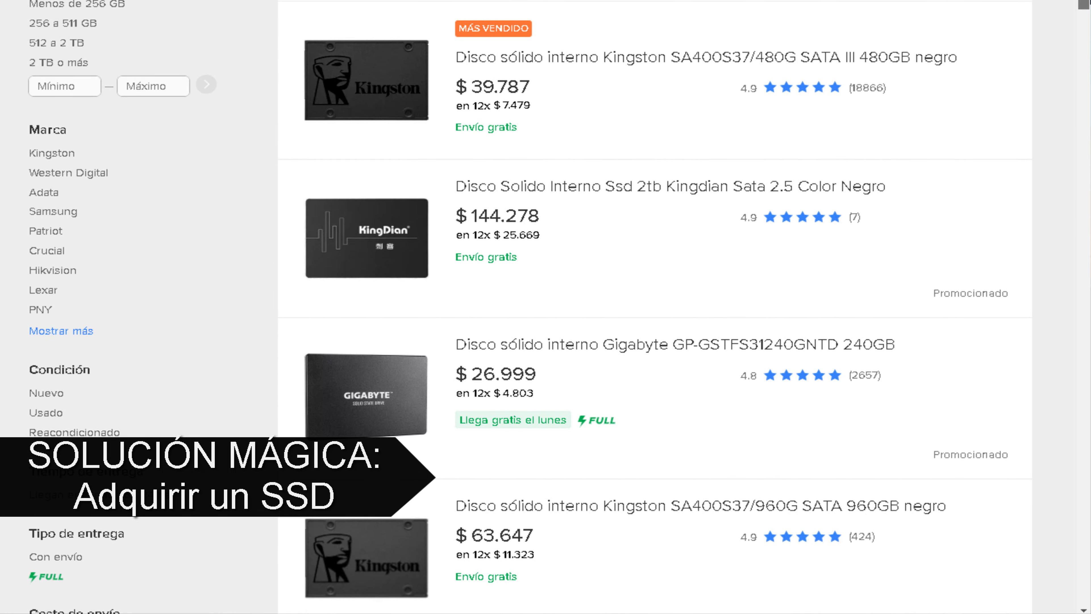
{"action": "scroll", "coordinate": [935, 207], "scroll_direction": "down", "scroll_amount": 3}
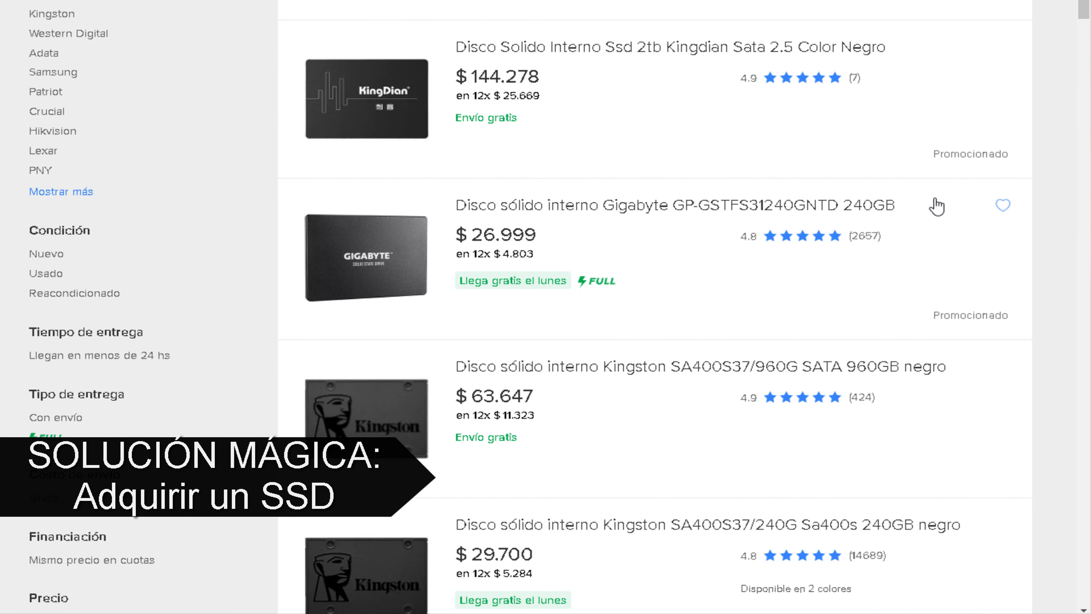
{"action": "left_click_drag", "start_coordinate": [935, 205], "coordinate": [555, 196]}
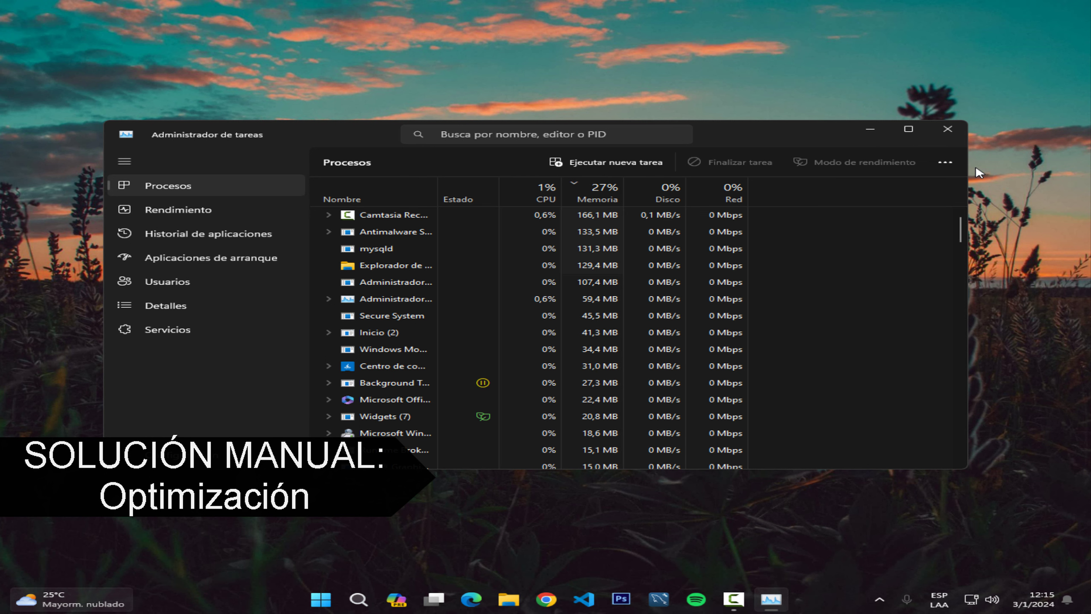
Close Task Manager and search Windows for the Desfragmentar y optimizar unidades tool using "Desfra"
{"action": "left_click", "coordinate": [957, 130]}
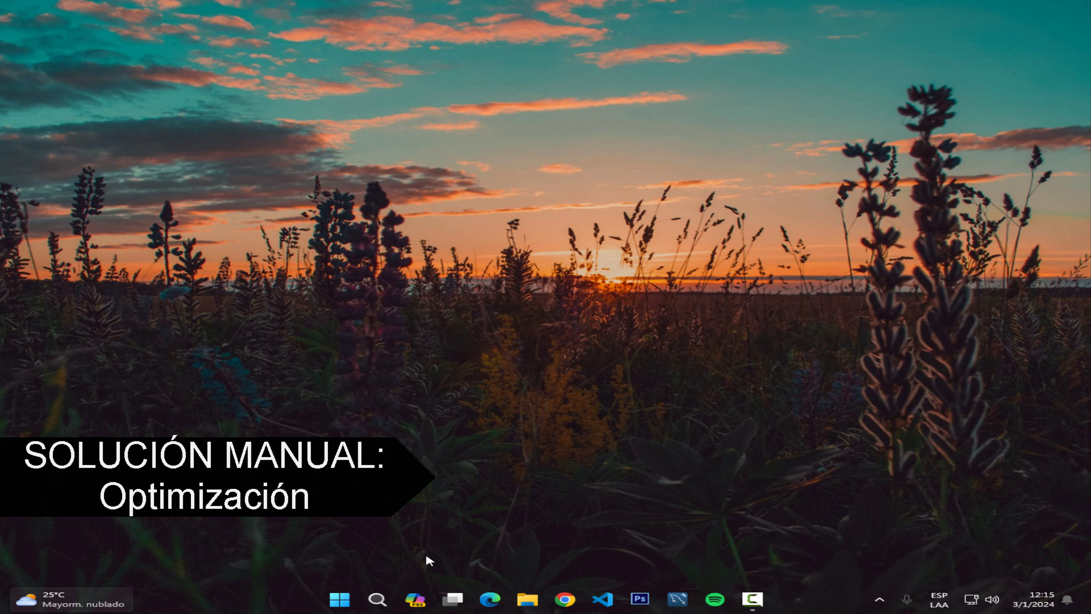
{"action": "left_click", "coordinate": [377, 599]}
{"action": "type", "text": "De"}
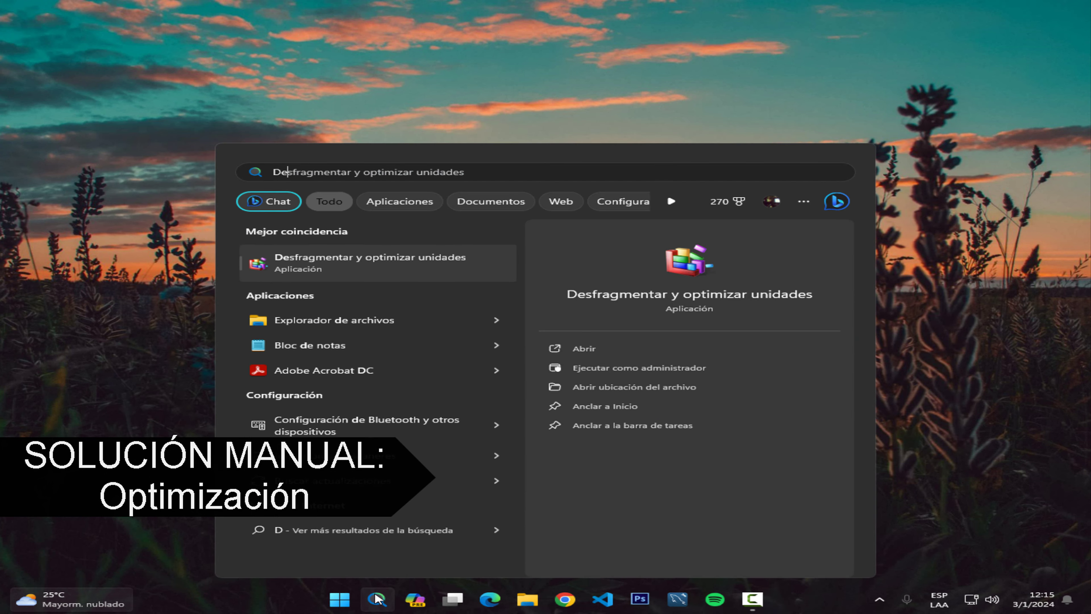
{"action": "type", "text": "sfra"}
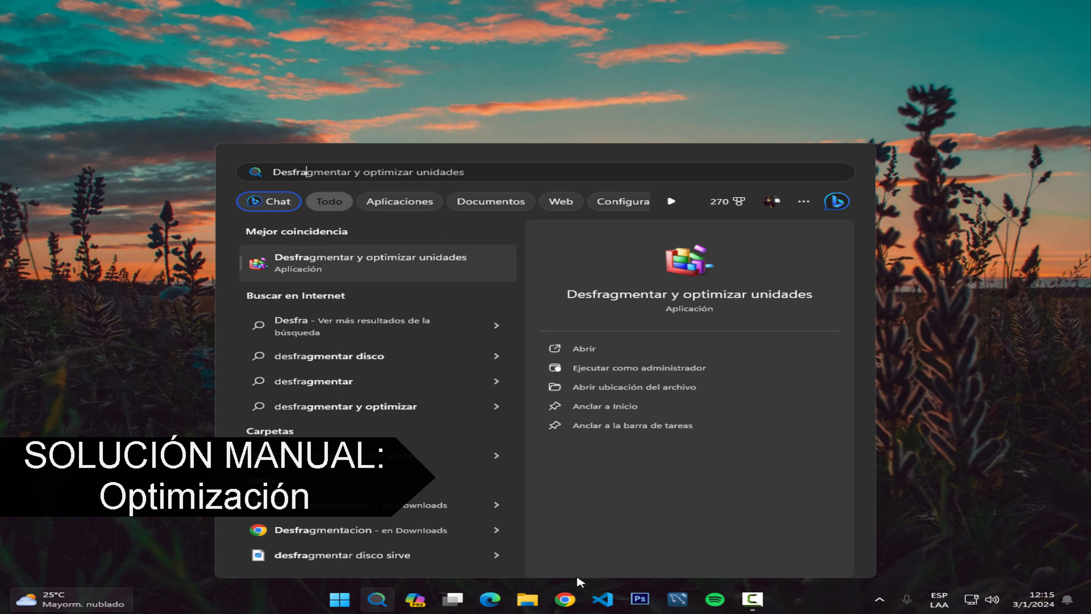
Open the Optimizar unidades tool from the properties of Disco local (C:) in File Explorer
{"action": "left_click", "coordinate": [528, 598]}
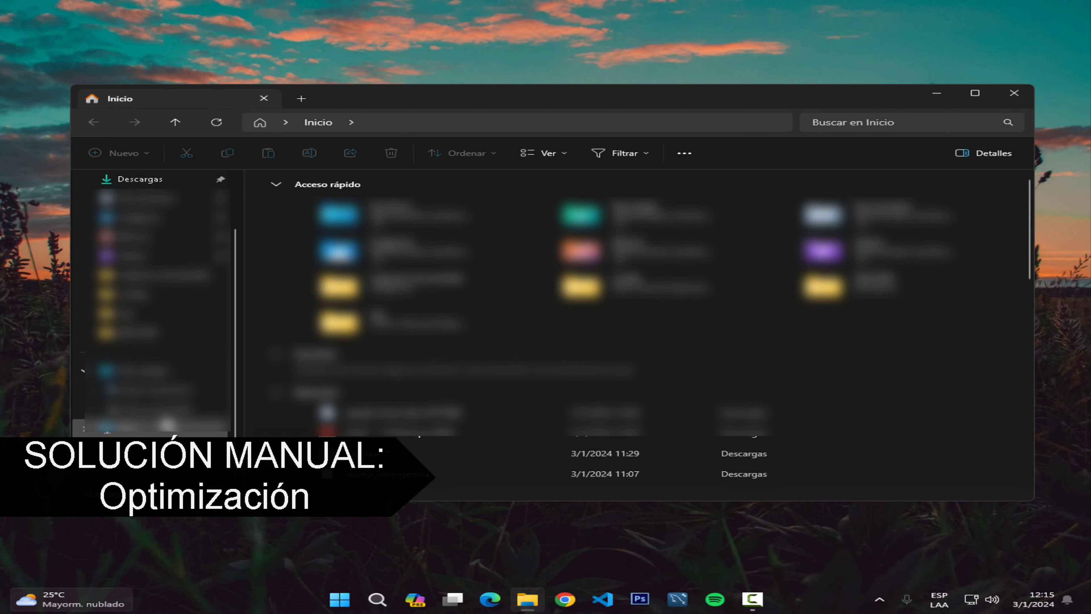
{"action": "left_click", "coordinate": [142, 371]}
{"action": "left_click", "coordinate": [383, 215]}
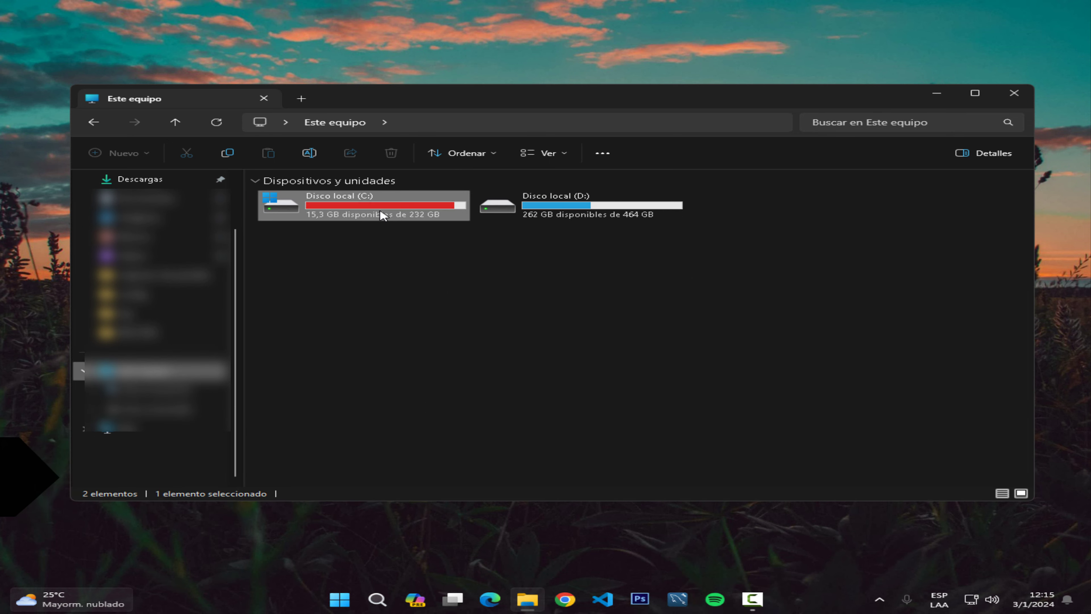
{"action": "right_click", "coordinate": [383, 215]}
{"action": "left_click", "coordinate": [436, 408]}
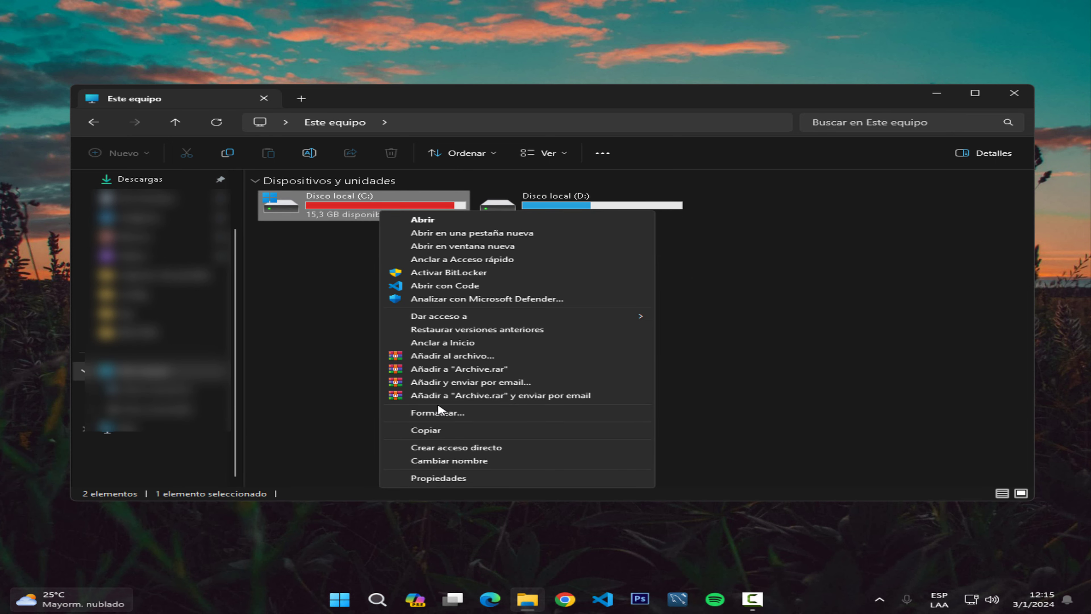
{"action": "left_click", "coordinate": [445, 380]}
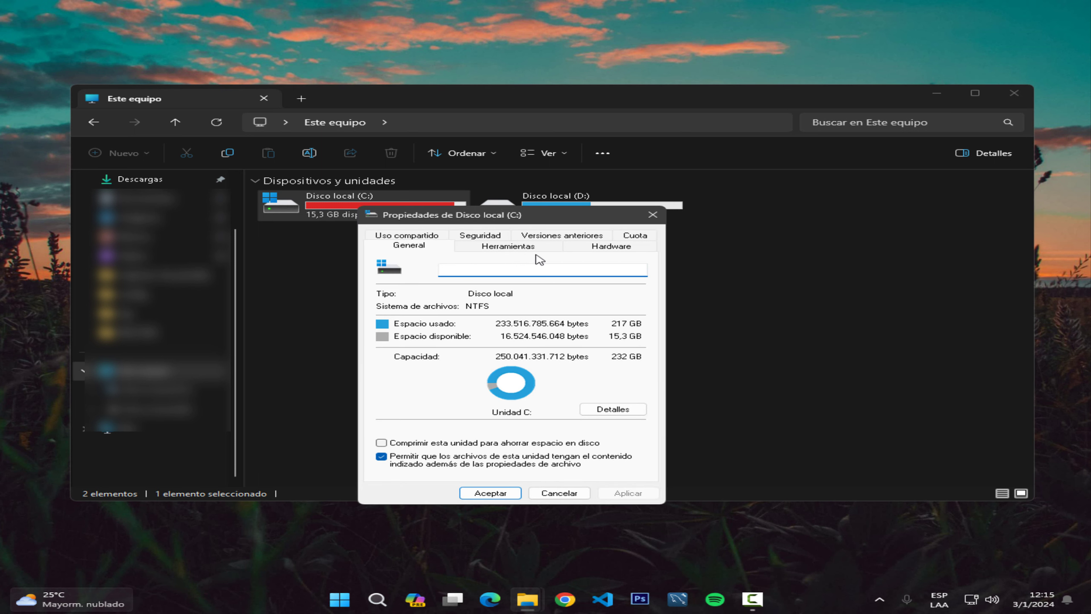
{"action": "left_click", "coordinate": [513, 249]}
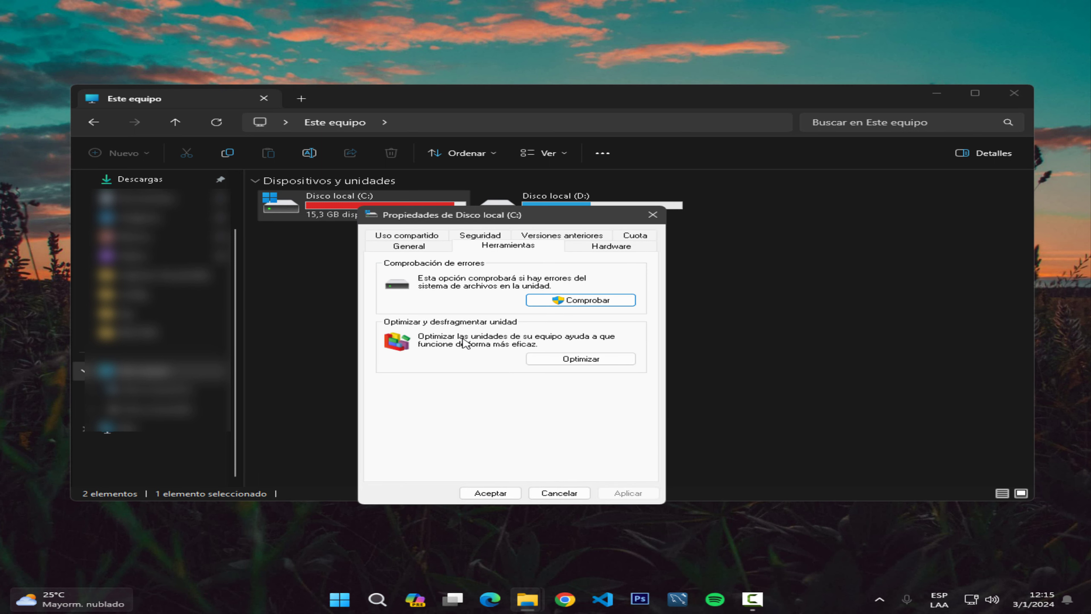
{"action": "left_click", "coordinate": [580, 359]}
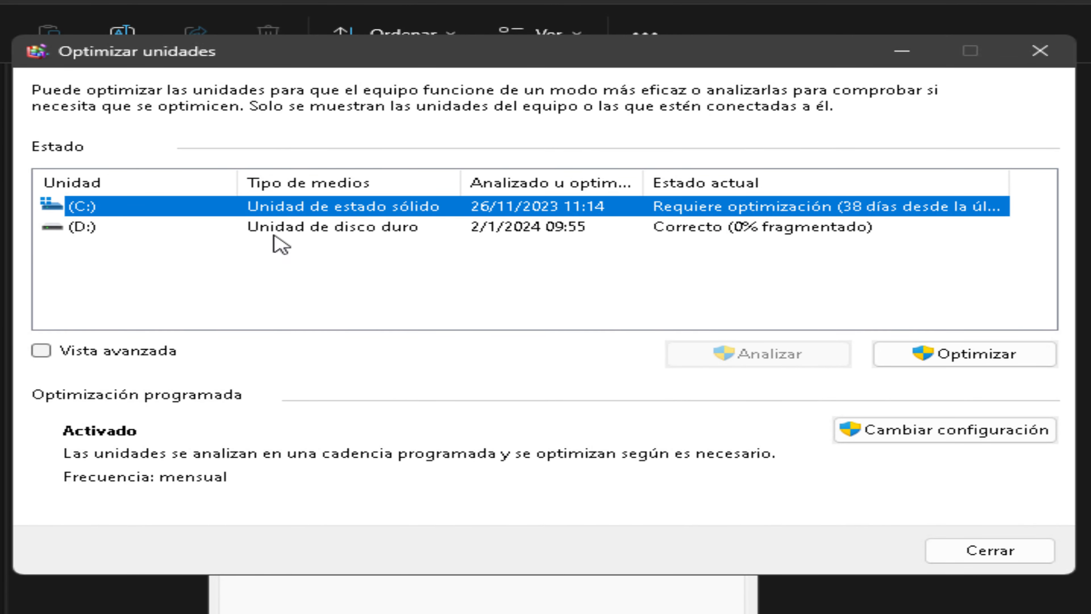
Compare the media types of drives C: and D:, and optimize the hard disk drive (D:)
{"action": "left_click", "coordinate": [417, 246]}
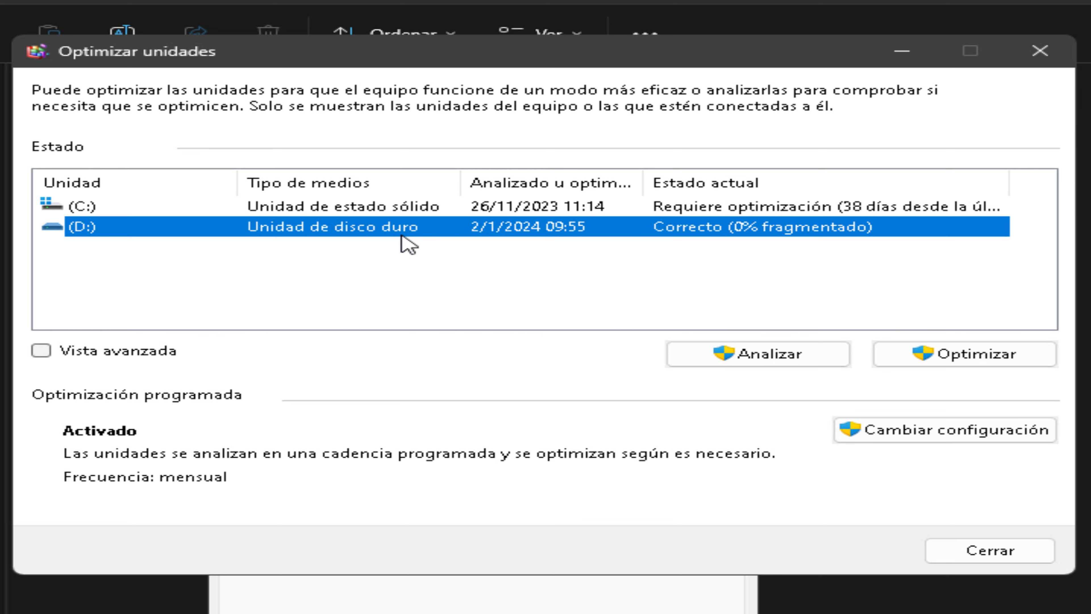
{"action": "left_click", "coordinate": [398, 209]}
{"action": "left_click", "coordinate": [423, 232]}
{"action": "left_click", "coordinate": [425, 211]}
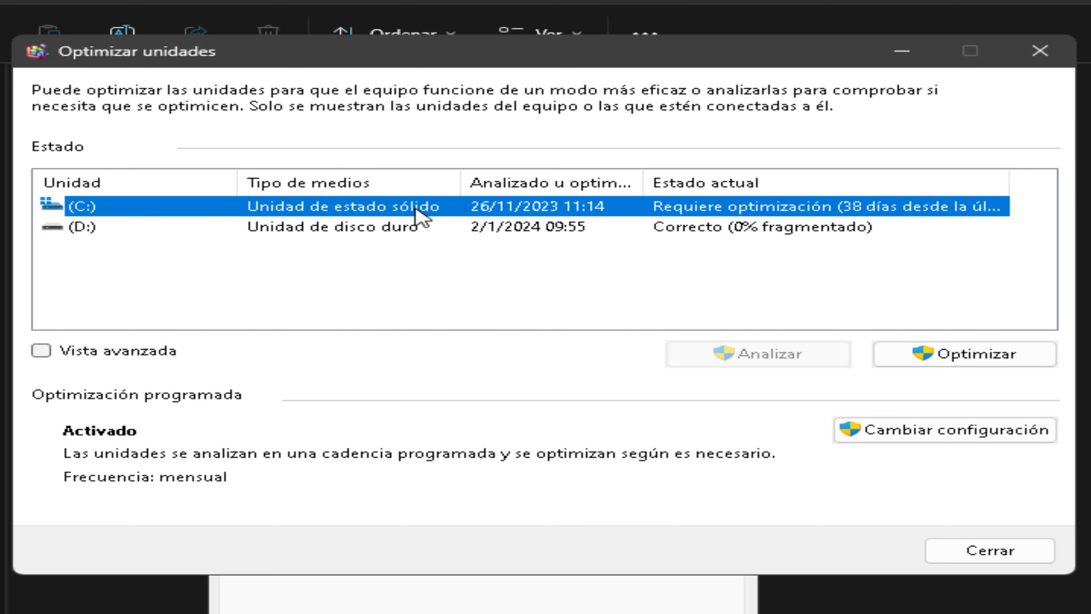
{"action": "left_click", "coordinate": [427, 229]}
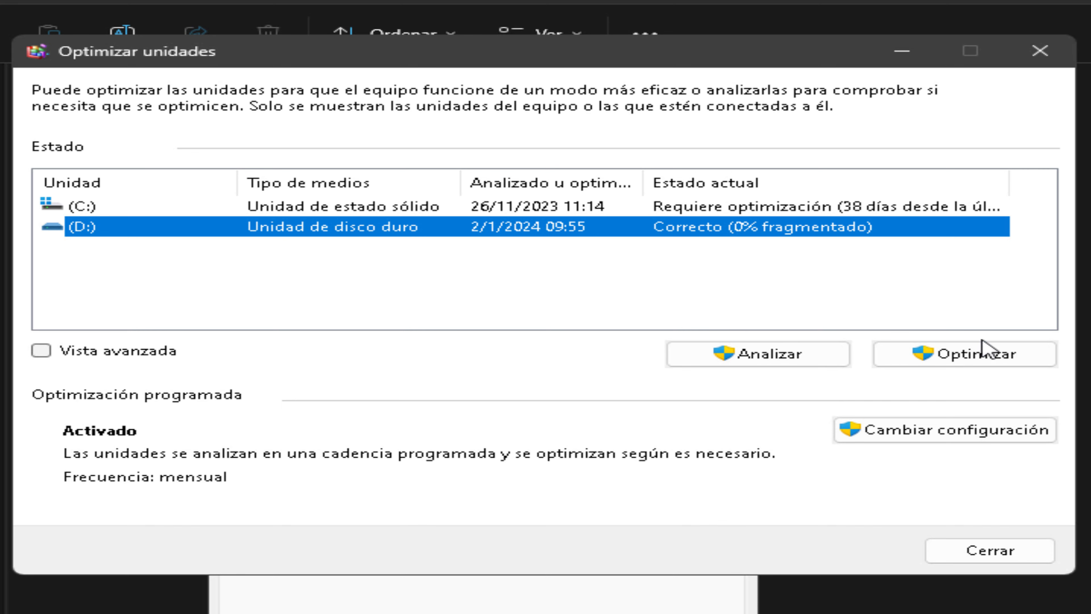
{"action": "left_click", "coordinate": [995, 363]}
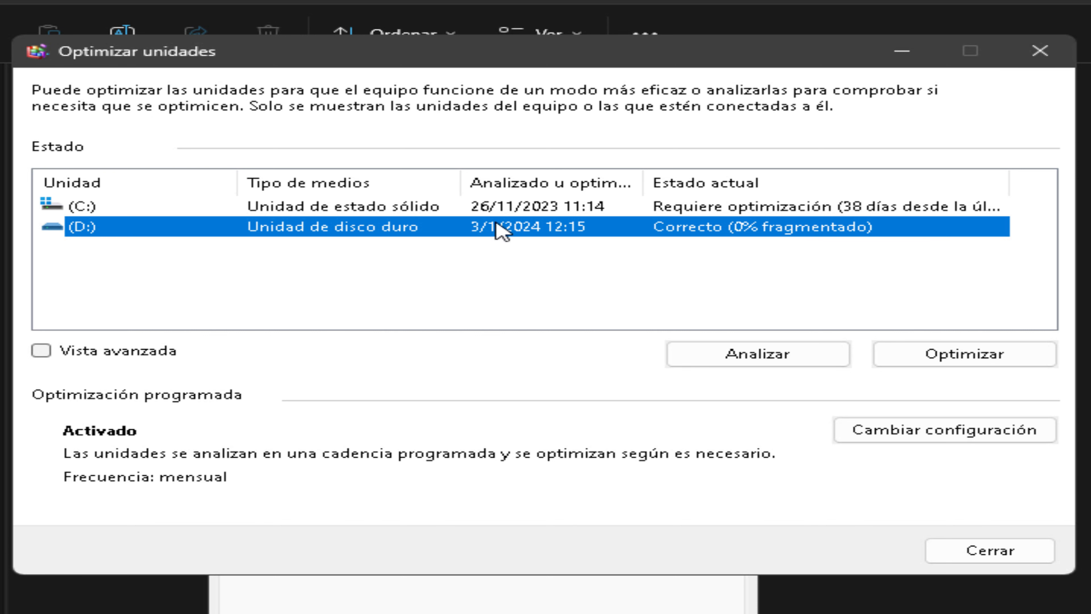
Review the scheduled optimization settings and frequency without changing them, and close the drive optimization tool
{"action": "left_click", "coordinate": [981, 438]}
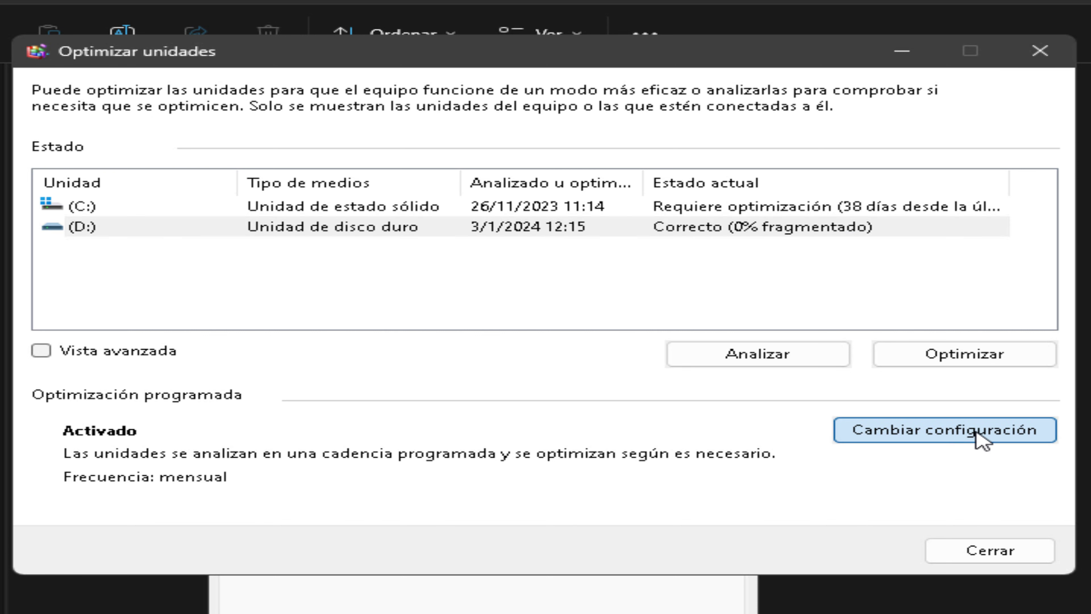
{"action": "left_click_drag", "start_coordinate": [223, 100], "coordinate": [279, 155]}
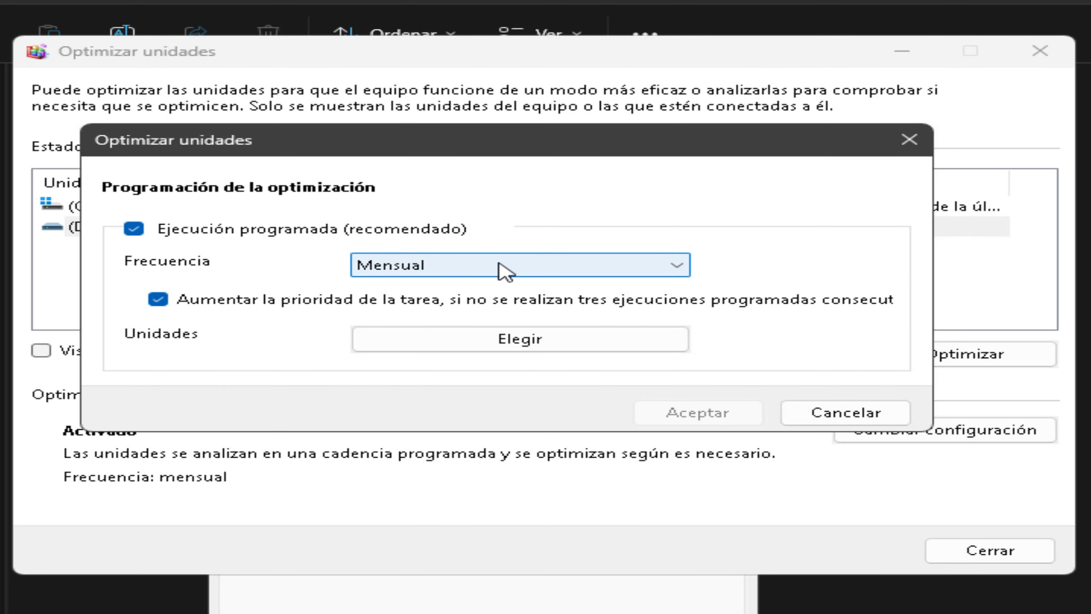
{"action": "left_click", "coordinate": [507, 265]}
{"action": "left_click", "coordinate": [532, 267]}
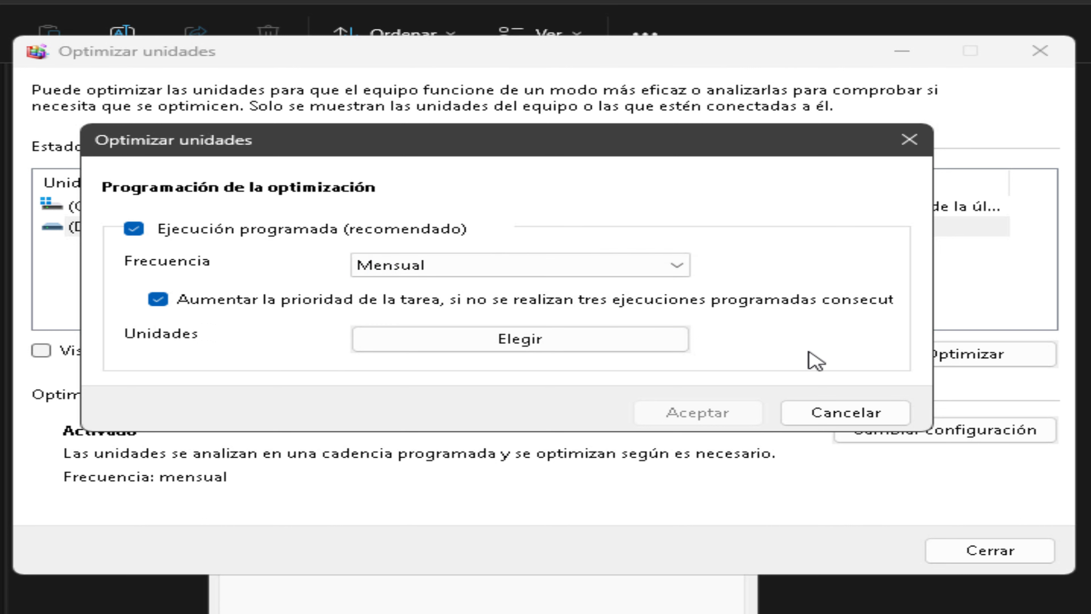
{"action": "left_click", "coordinate": [856, 413]}
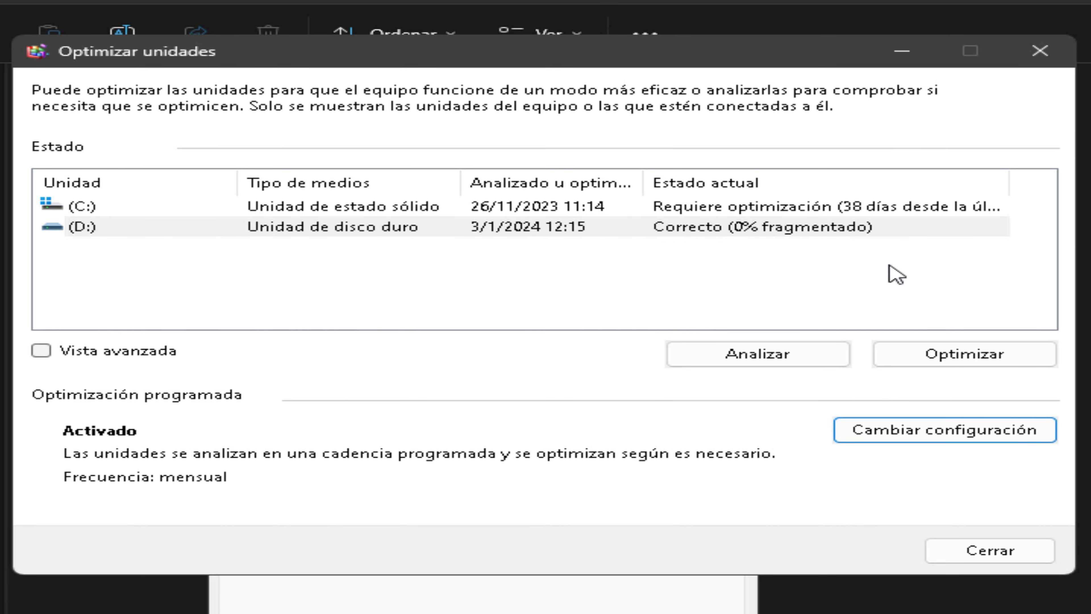
{"action": "left_click", "coordinate": [990, 550]}
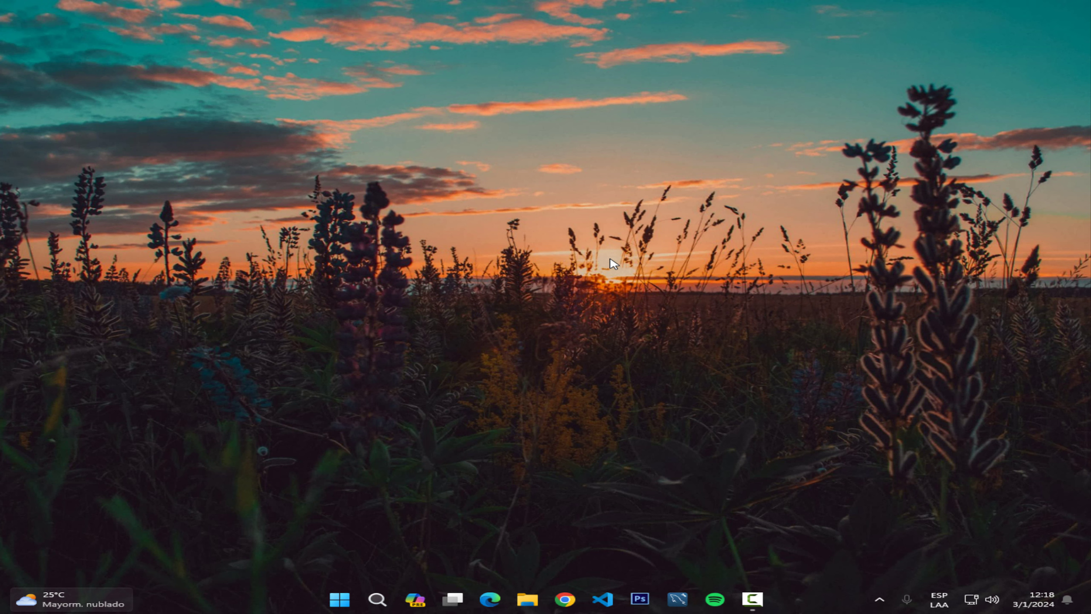
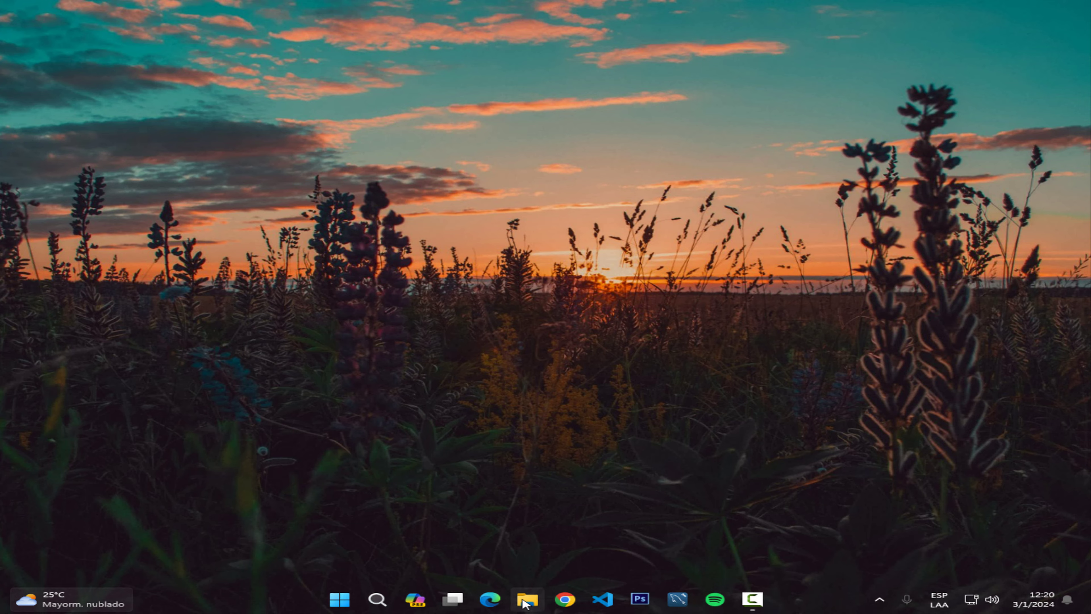
Open the detailed storage usage of Disco local (D:) from its properties in File Explorer
{"action": "left_click", "coordinate": [153, 451]}
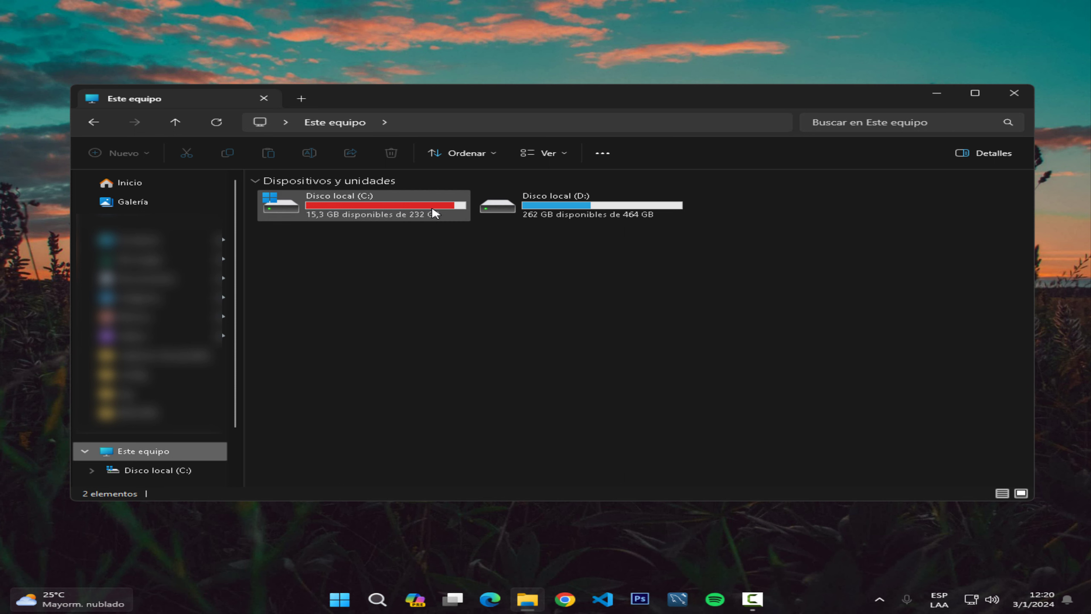
{"action": "left_click", "coordinate": [584, 206]}
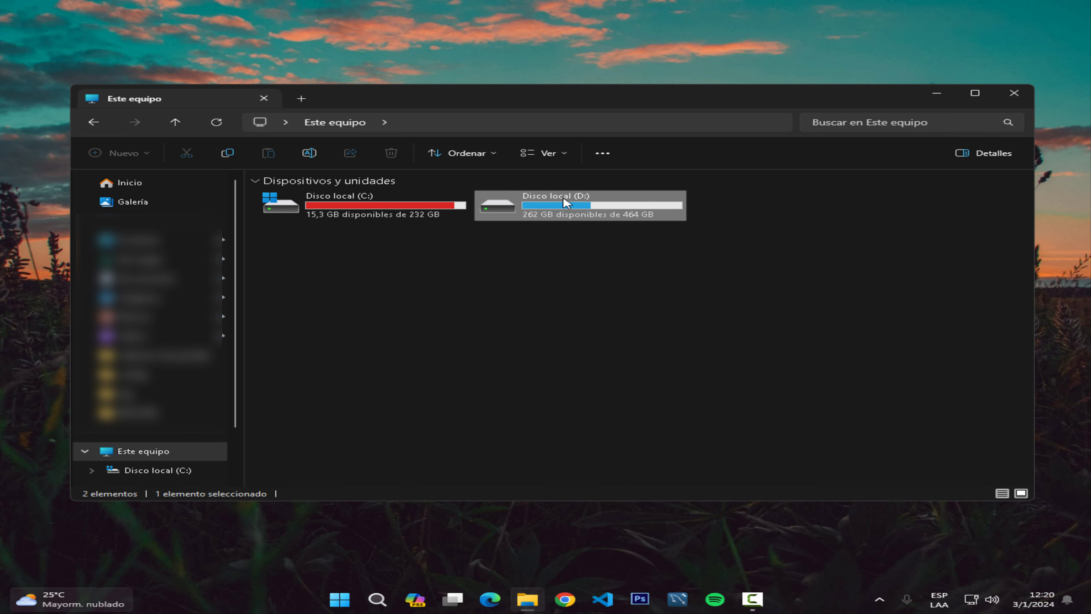
{"action": "right_click", "coordinate": [577, 194]}
{"action": "left_click", "coordinate": [632, 372]}
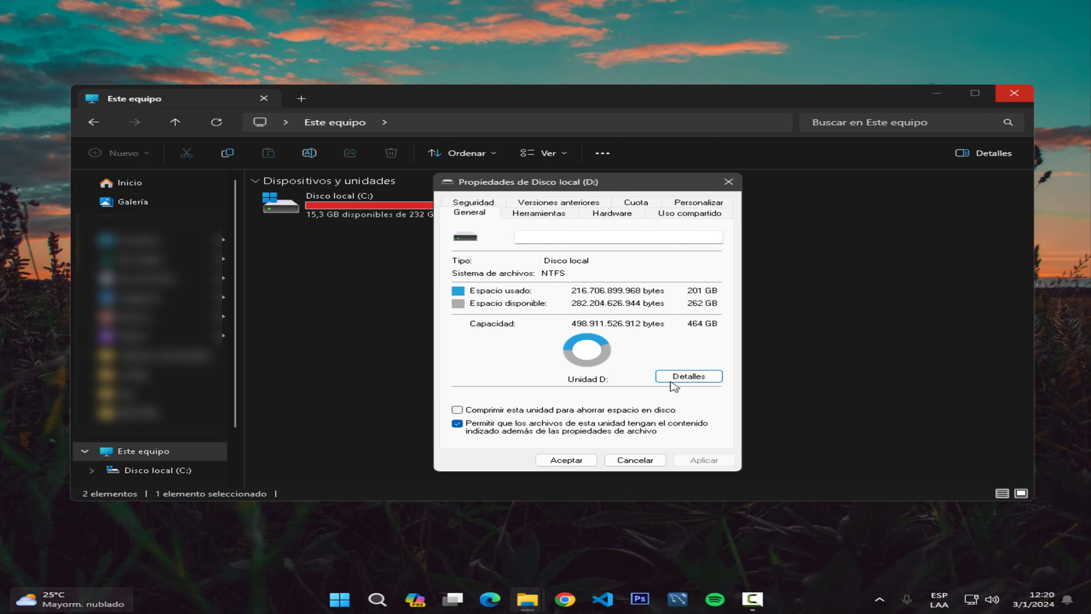
{"action": "left_click", "coordinate": [699, 383]}
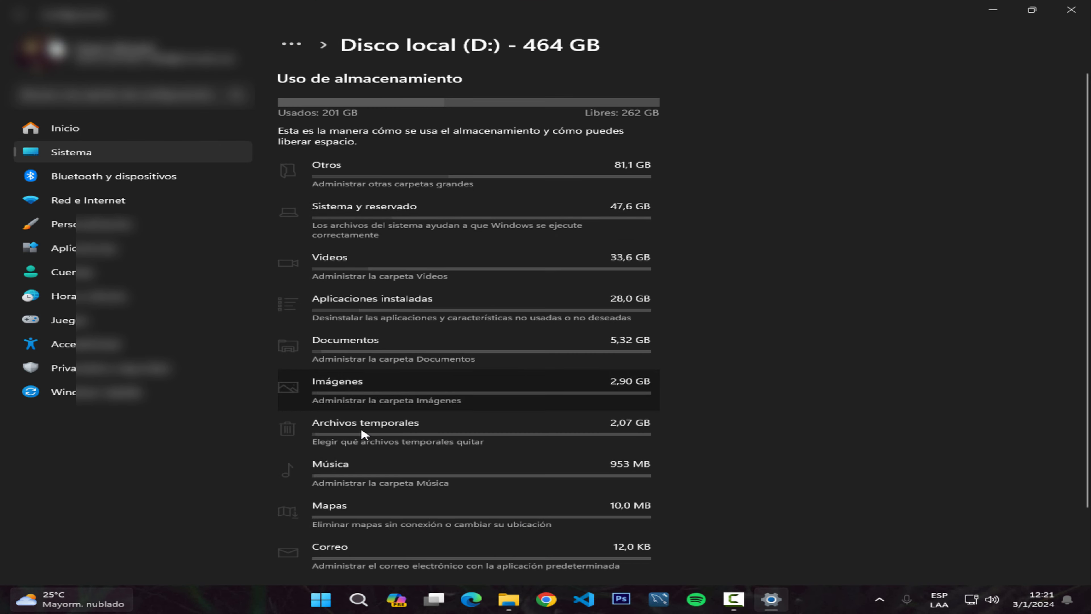
Open the temporary files of Disco local (D:) and permanently remove the selected Windows update log files
{"action": "scroll", "coordinate": [453, 371], "scroll_direction": "down", "scroll_amount": 5}
{"action": "left_click", "coordinate": [409, 346]}
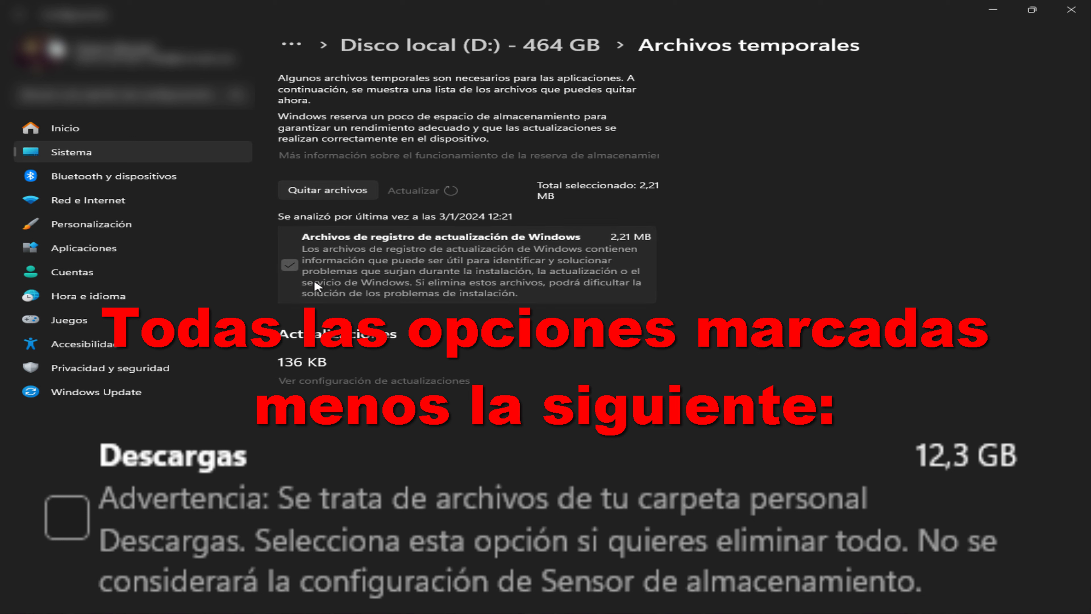
{"action": "left_click", "coordinate": [289, 266]}
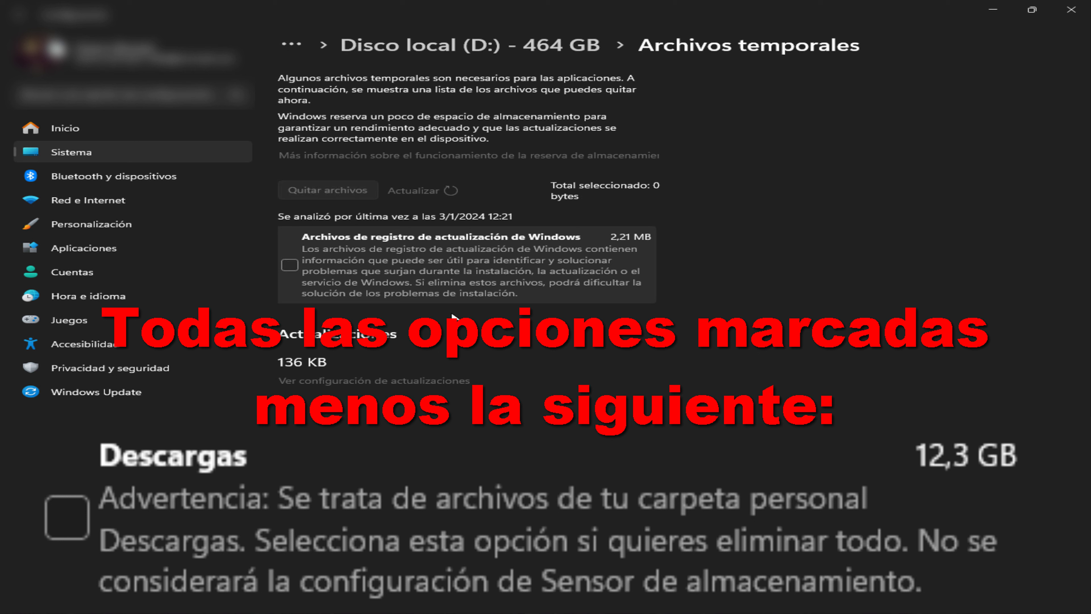
{"action": "left_click", "coordinate": [290, 266]}
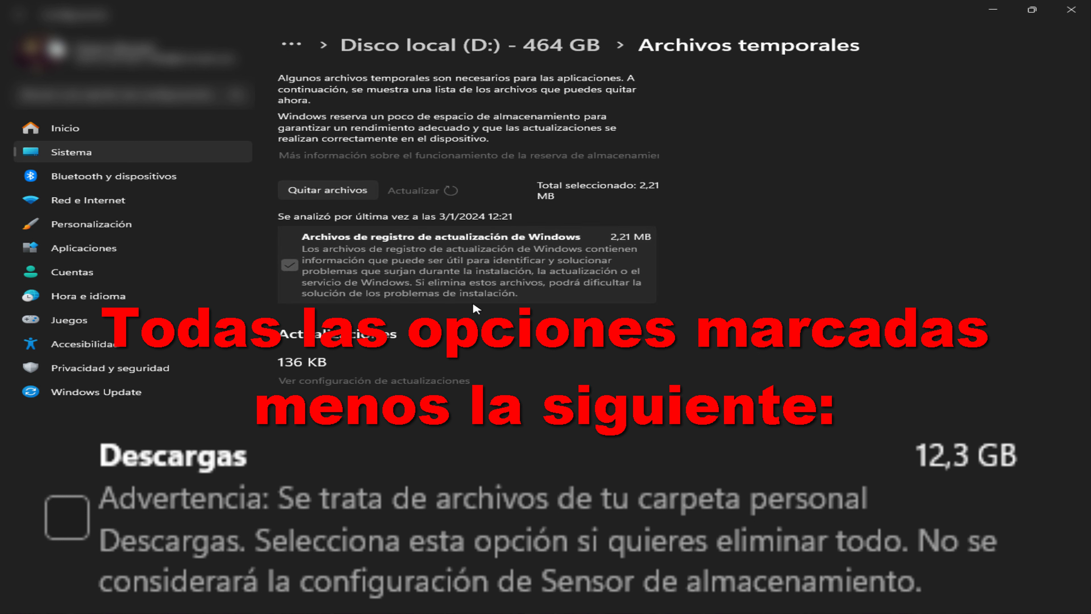
{"action": "left_click", "coordinate": [331, 187]}
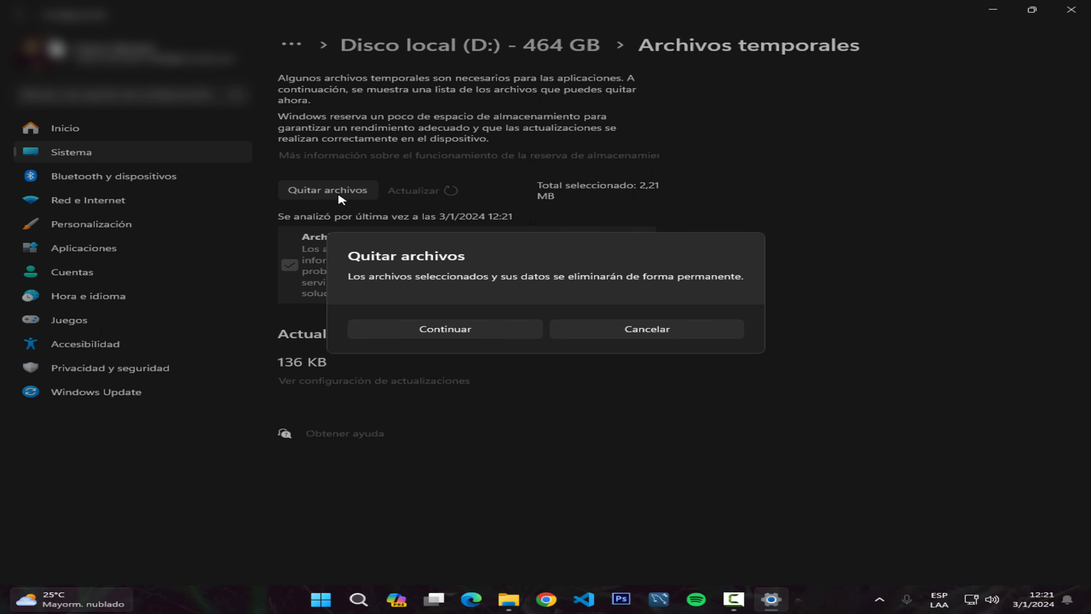
{"action": "left_click", "coordinate": [456, 330]}
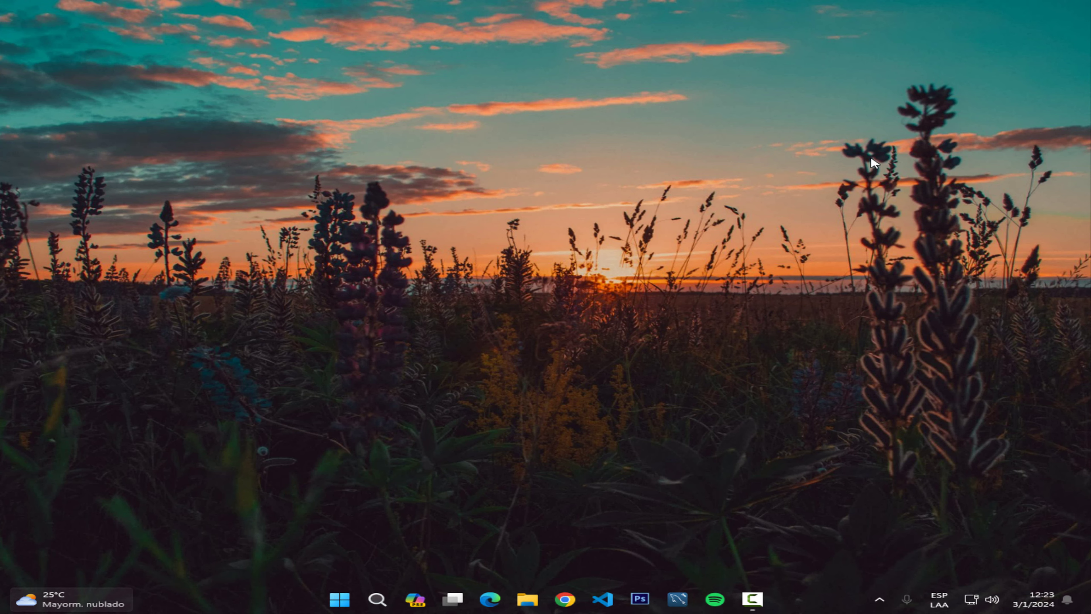
Open the Windows Temp folder by running temp from Ejecutar
{"action": "left_click", "coordinate": [382, 602]}
{"action": "type", "text": "Ejecutar"}
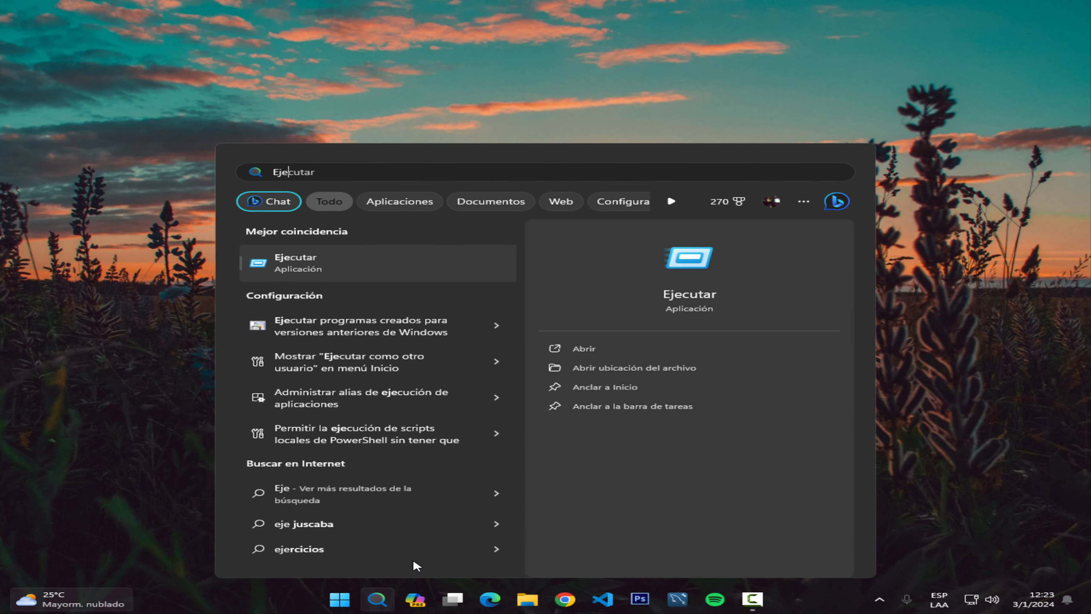
{"action": "left_click", "coordinate": [312, 275]}
{"action": "type", "text": "temp"}
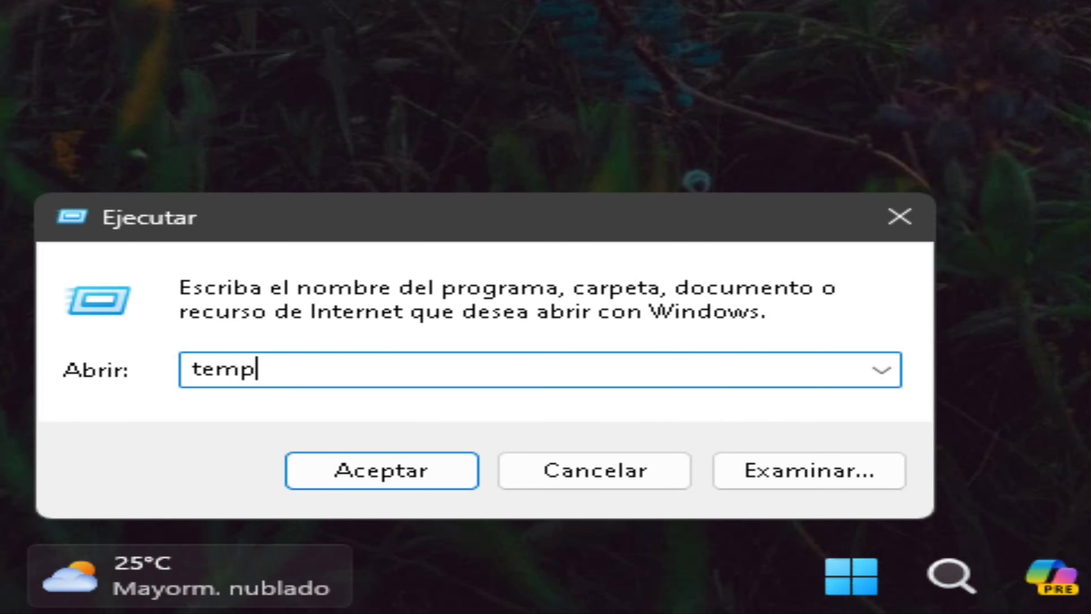
{"action": "left_click_drag", "start_coordinate": [448, 371], "coordinate": [215, 378]}
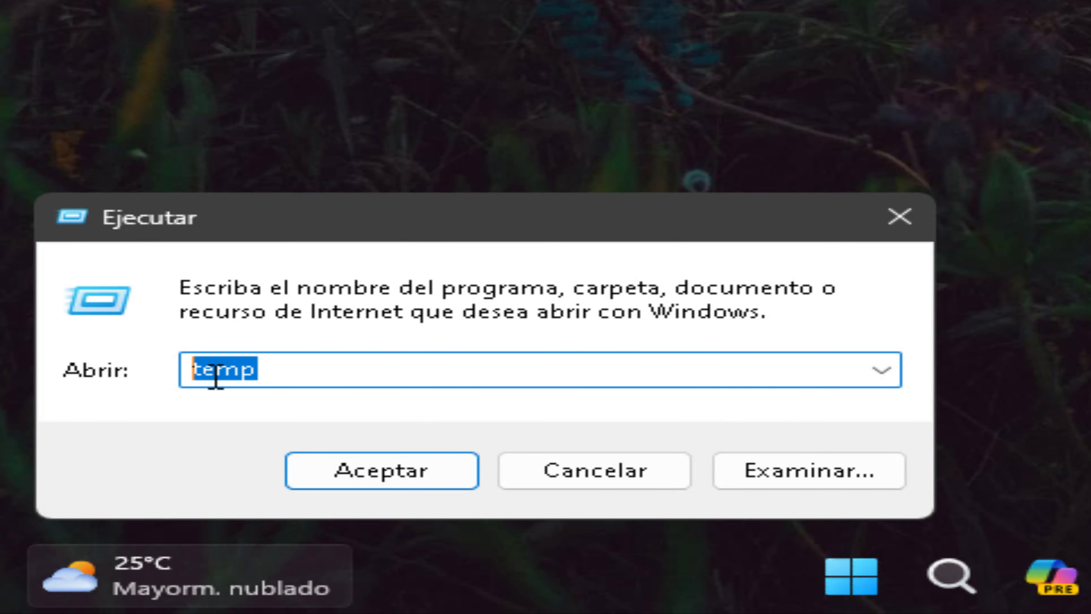
{"action": "left_click", "coordinate": [365, 377]}
{"action": "left_click", "coordinate": [381, 466]}
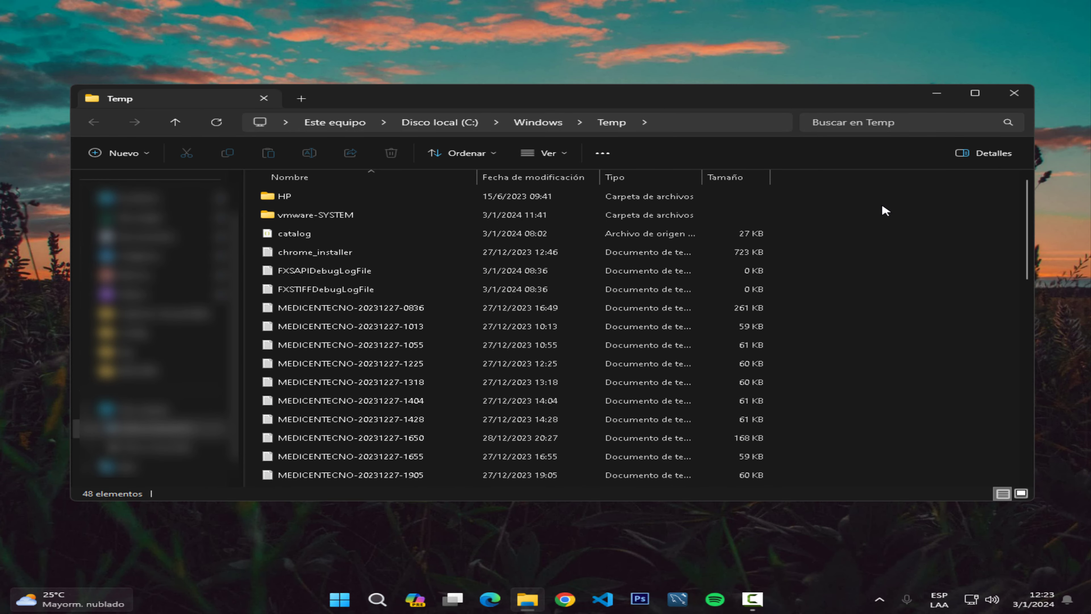
Delete all contents of the Windows Temp folder, granting administrator permission for all current items
{"action": "key", "text": "ctrl+a"}
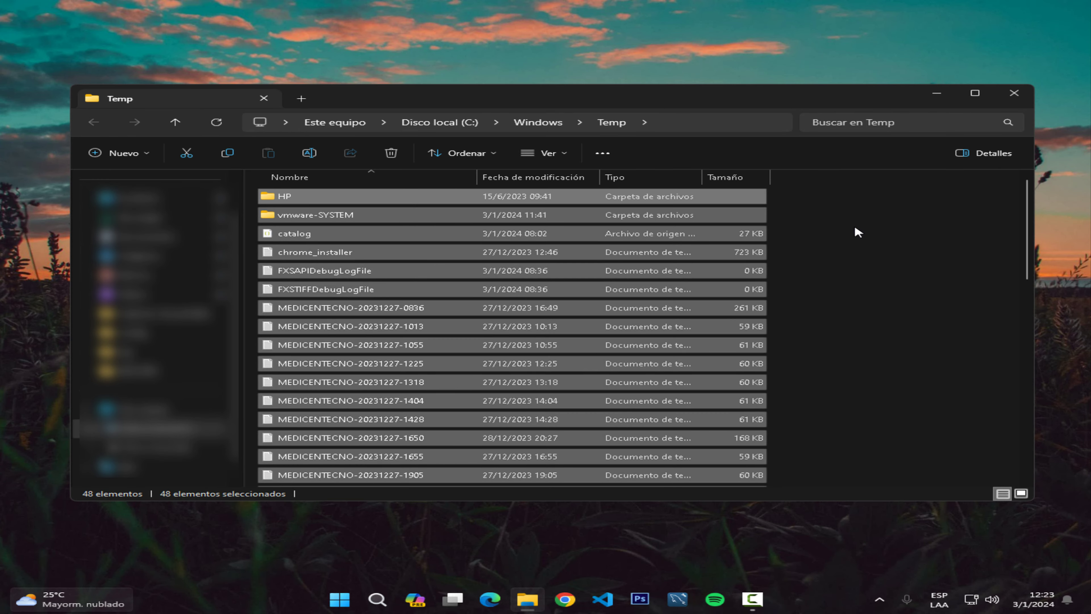
{"action": "left_click", "coordinate": [883, 247]}
{"action": "key", "text": "ctrl+a"}
{"action": "left_click_drag", "start_coordinate": [835, 255], "coordinate": [754, 389]}
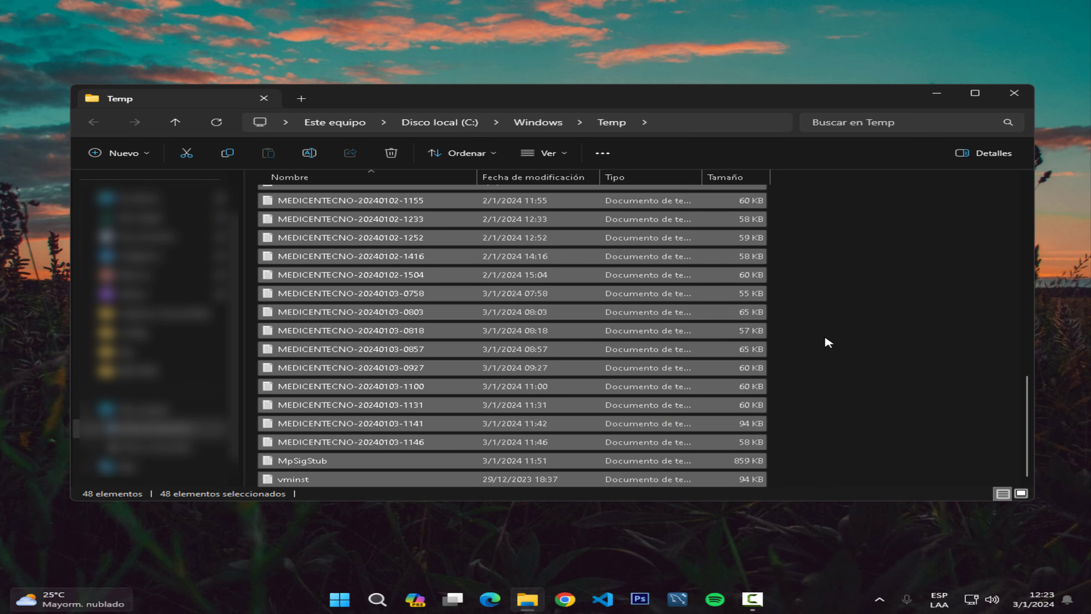
{"action": "right_click", "coordinate": [387, 352]}
{"action": "left_click", "coordinate": [430, 337]}
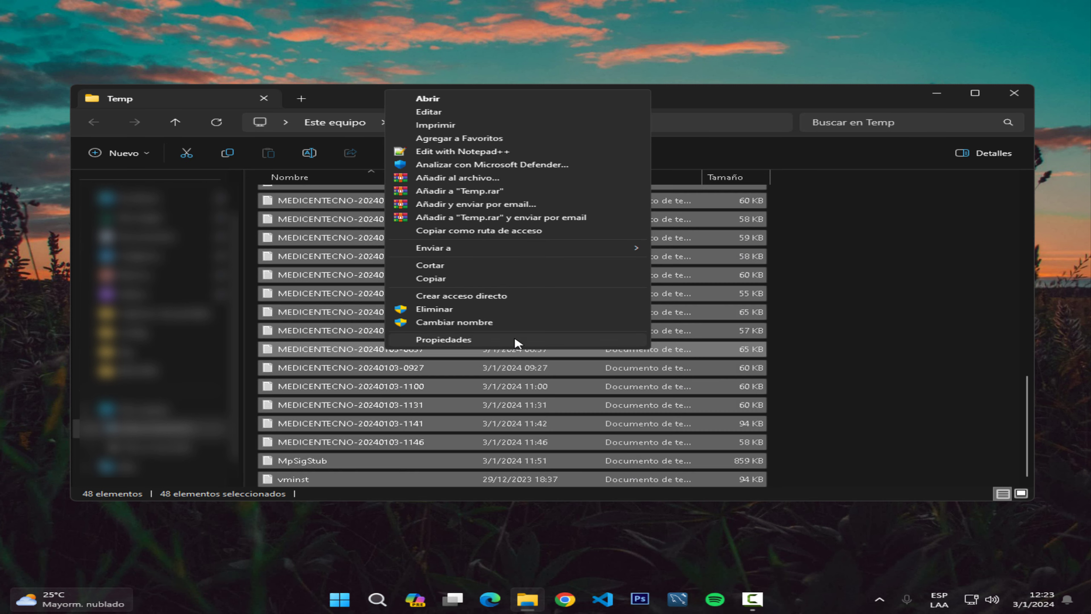
{"action": "left_click", "coordinate": [447, 313]}
{"action": "left_click", "coordinate": [172, 231]}
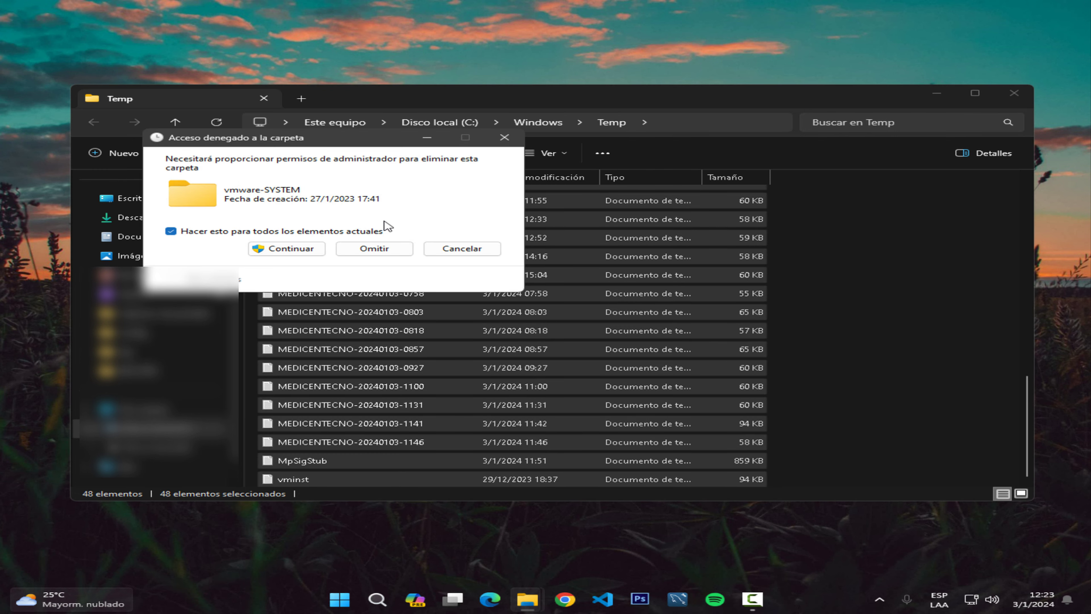
{"action": "left_click", "coordinate": [284, 249]}
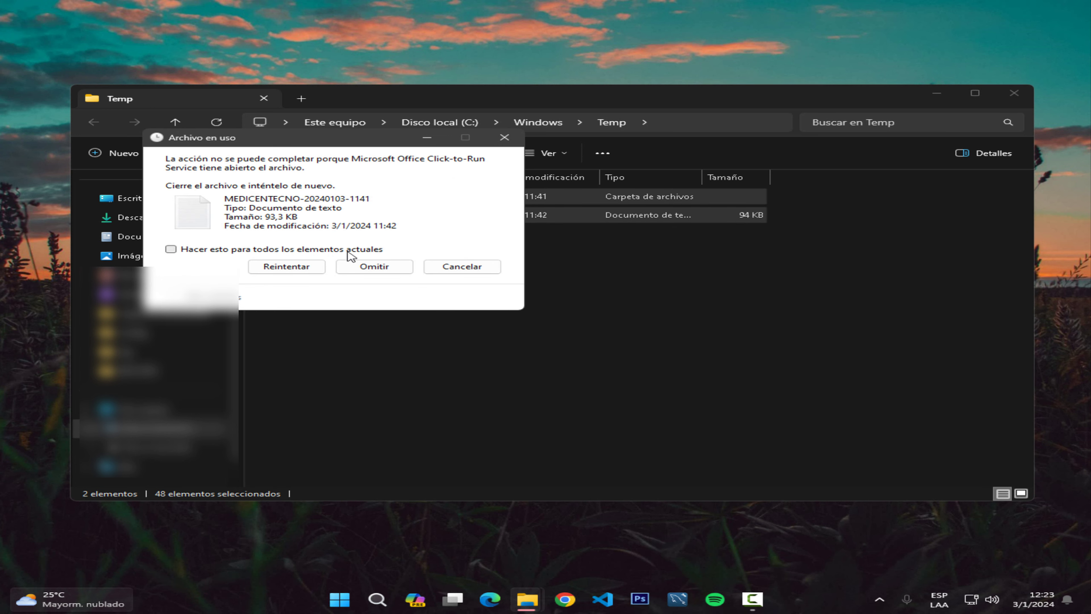
Skip the in-use text file with the choice applied to all current items, and cancel deleting the in-use vmware-SYSTEM folder
{"action": "left_click_drag", "start_coordinate": [309, 145], "coordinate": [555, 250]}
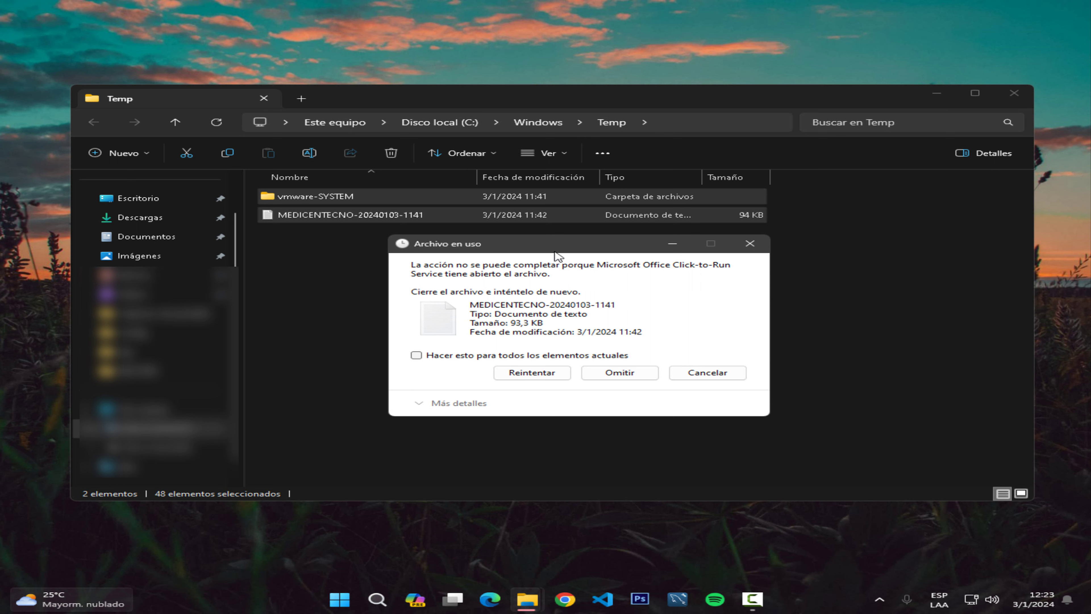
{"action": "left_click", "coordinate": [451, 358]}
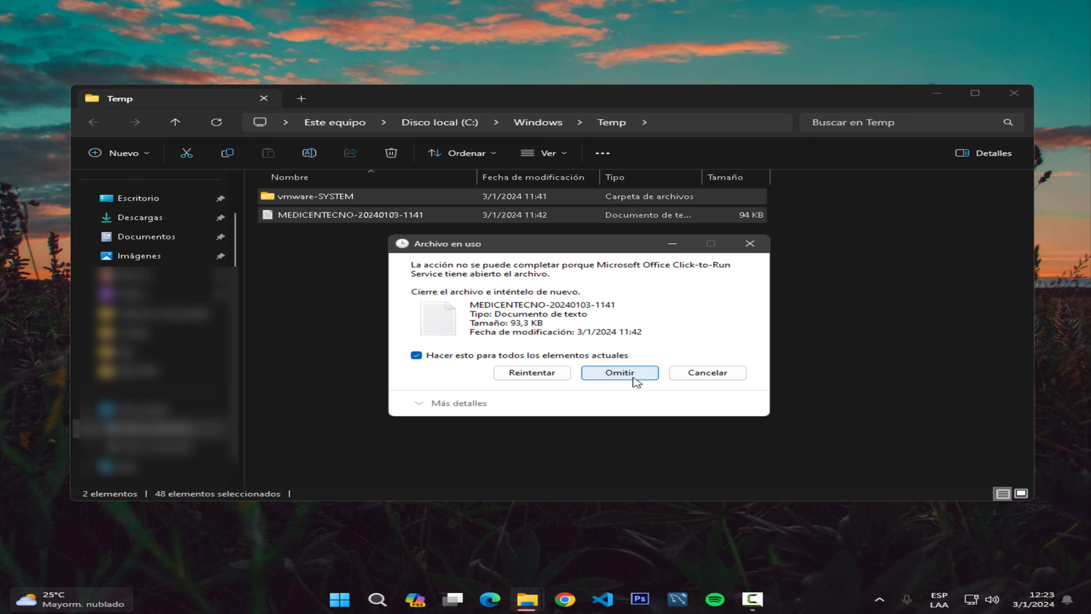
{"action": "left_click", "coordinate": [620, 373]}
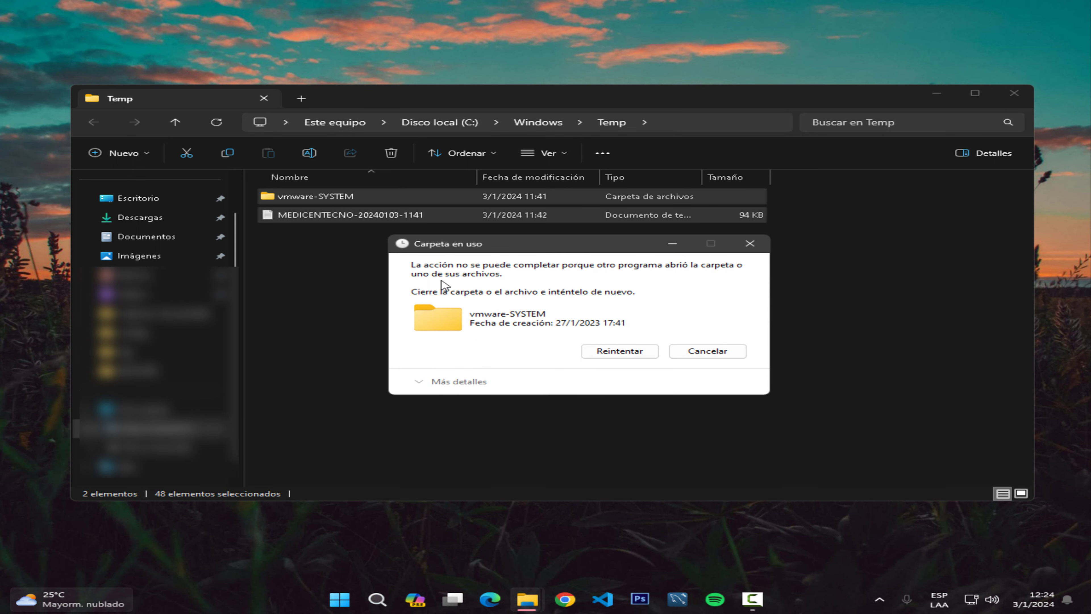
{"action": "left_click", "coordinate": [707, 352]}
Review the items left in the Windows Temp folder and close its window
{"action": "left_click_drag", "start_coordinate": [876, 306], "coordinate": [110, 112]}
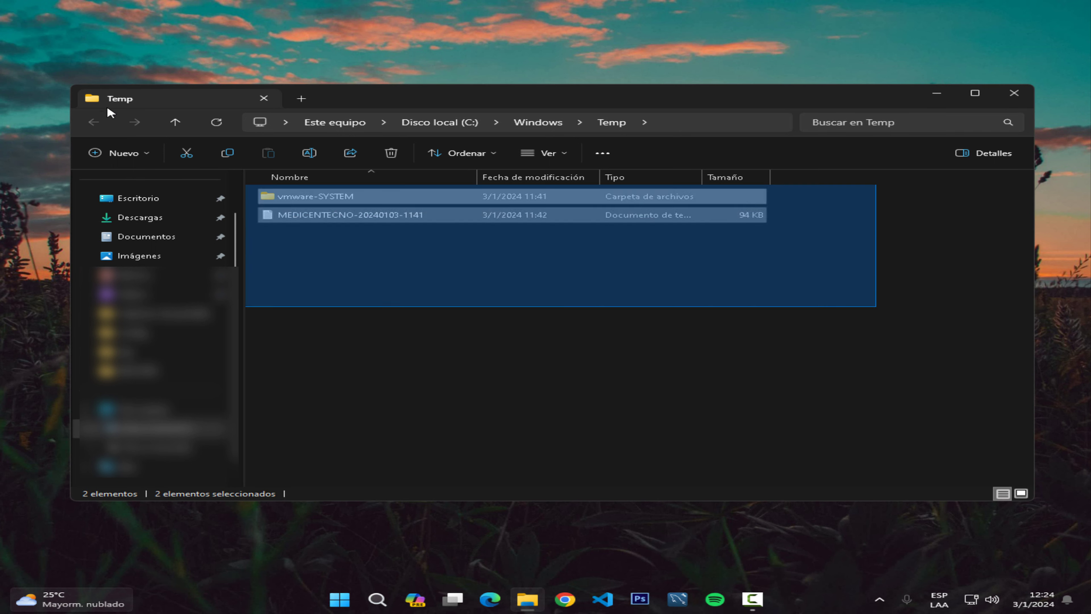
{"action": "left_click", "coordinate": [674, 280]}
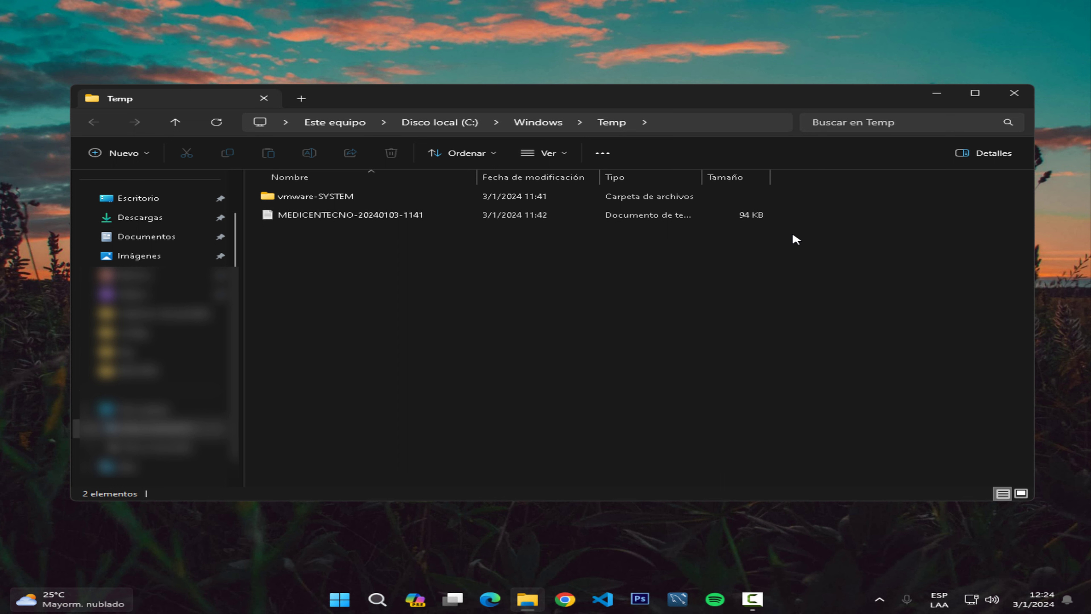
{"action": "left_click_drag", "start_coordinate": [798, 240], "coordinate": [248, 187]}
{"action": "left_click", "coordinate": [651, 254]}
{"action": "left_click", "coordinate": [1014, 93]}
Open the user's local Temp folder by running %temp% from Ejecutar
{"action": "left_click", "coordinate": [392, 600]}
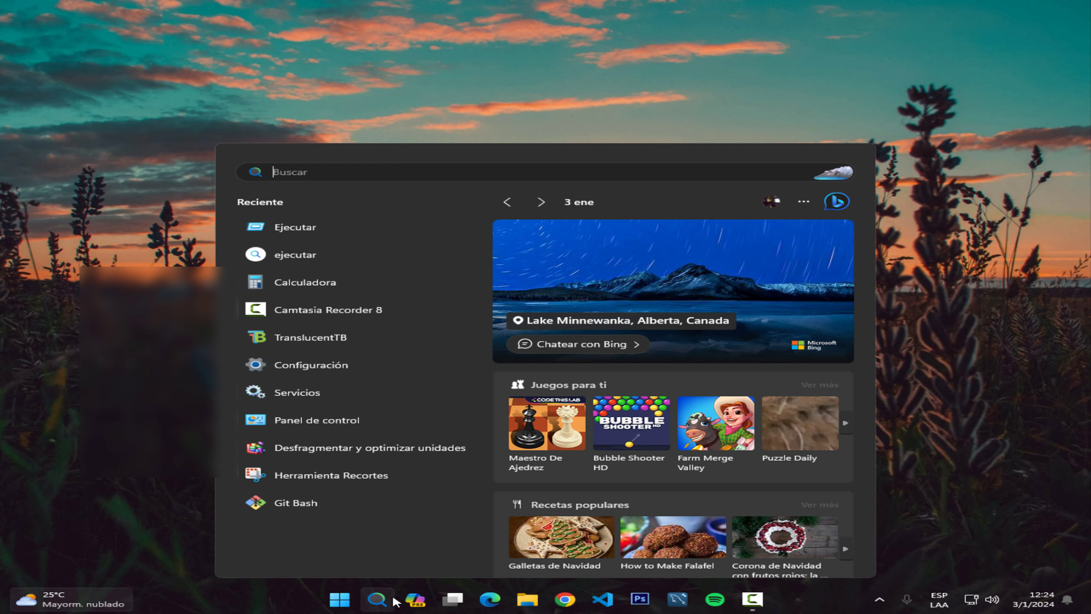
{"action": "type", "text": "ejecu"}
{"action": "key", "text": "Return"}
{"action": "type", "text": "%temp%"}
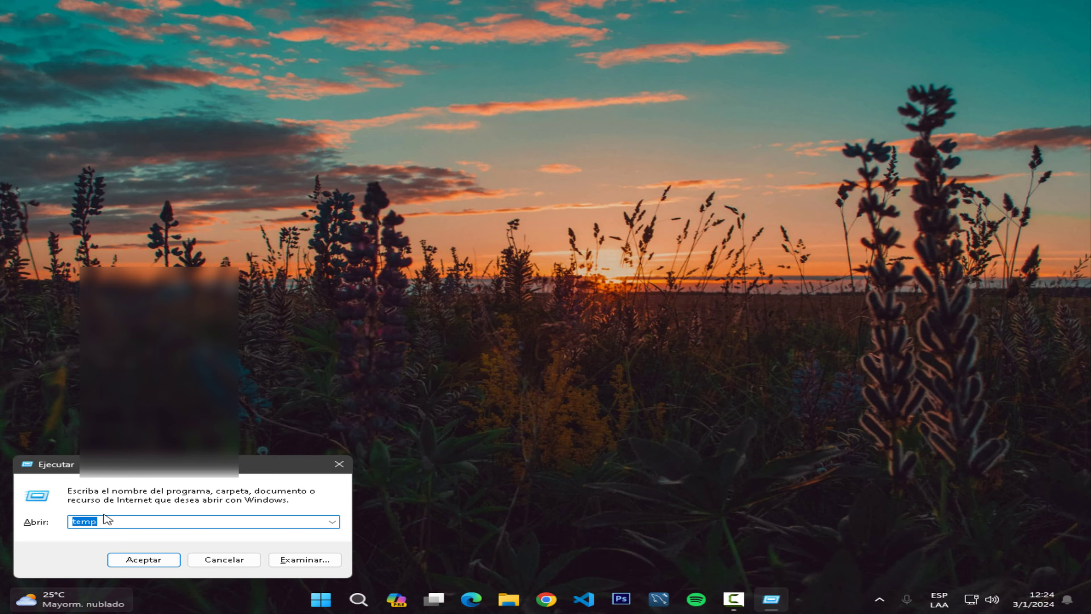
{"action": "type", "text": "%"}
{"action": "key", "text": "Home"}
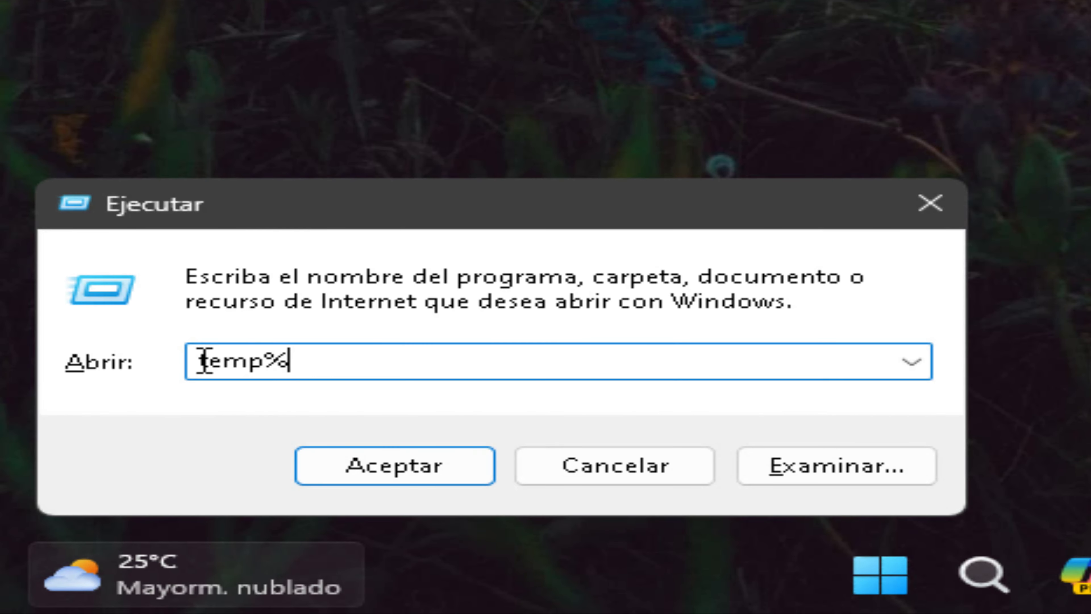
{"action": "type", "text": "%"}
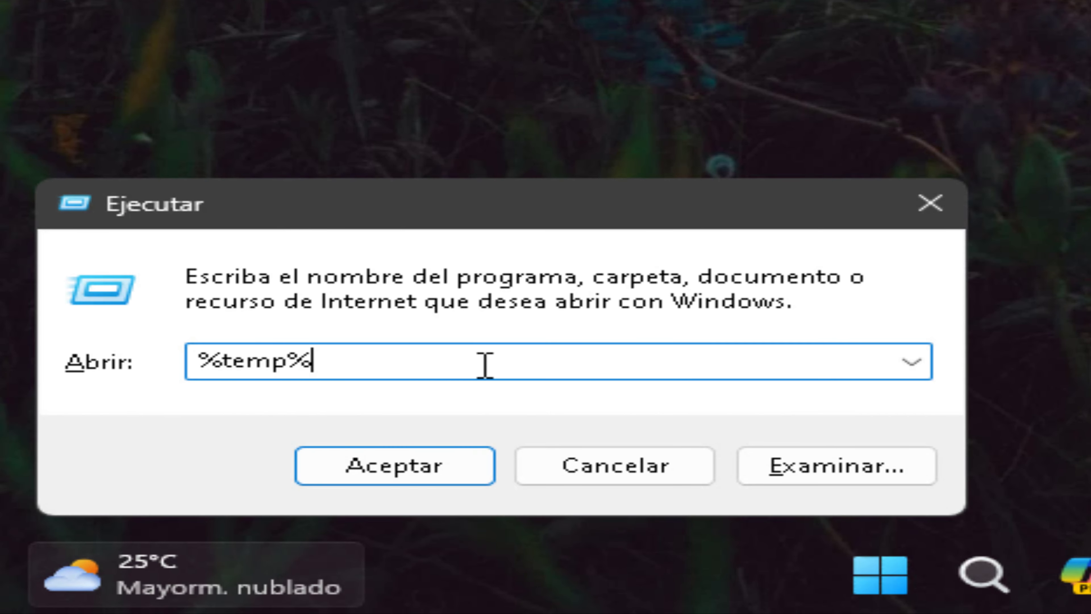
{"action": "double_click", "coordinate": [492, 366]}
{"action": "left_click", "coordinate": [391, 468]}
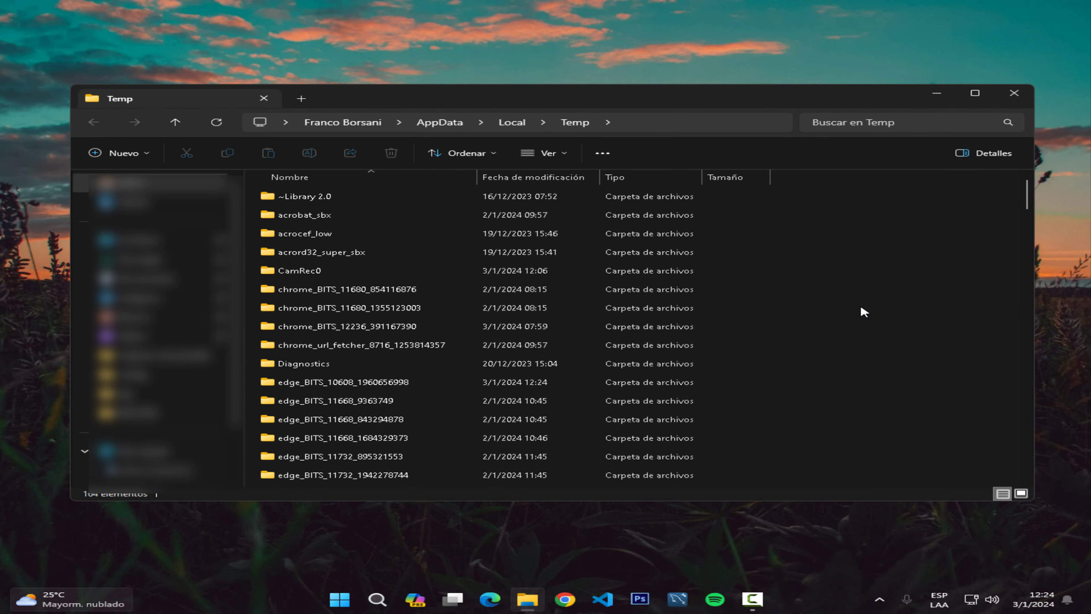
Delete all contents of the user's AppData\Local\Temp folder and return to the desktop
{"action": "key", "text": "ctrl+a"}
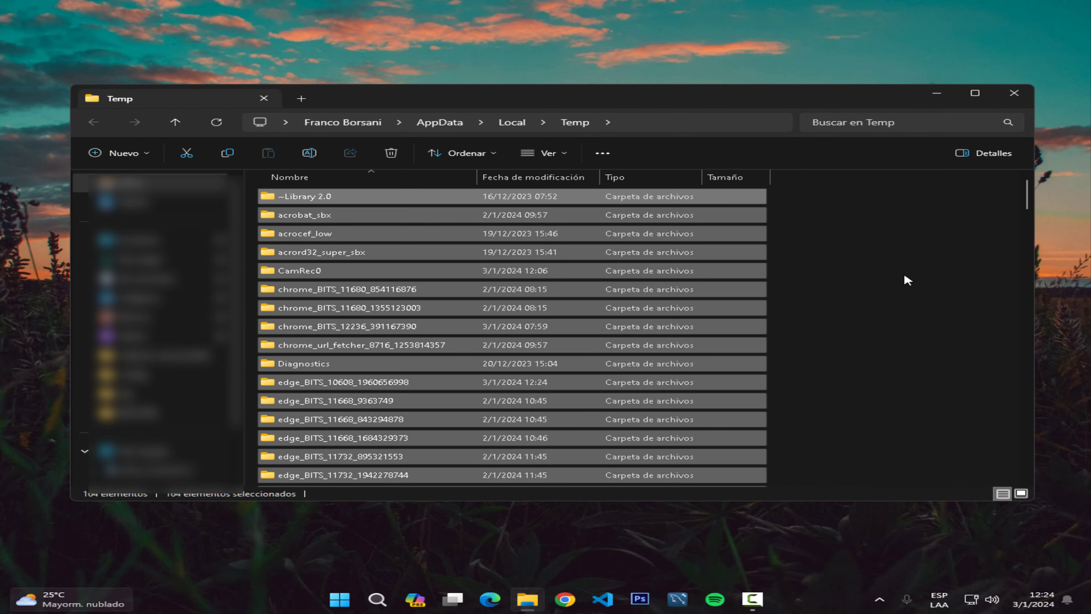
{"action": "key", "text": "Delete"}
{"action": "left_click", "coordinate": [586, 266]}
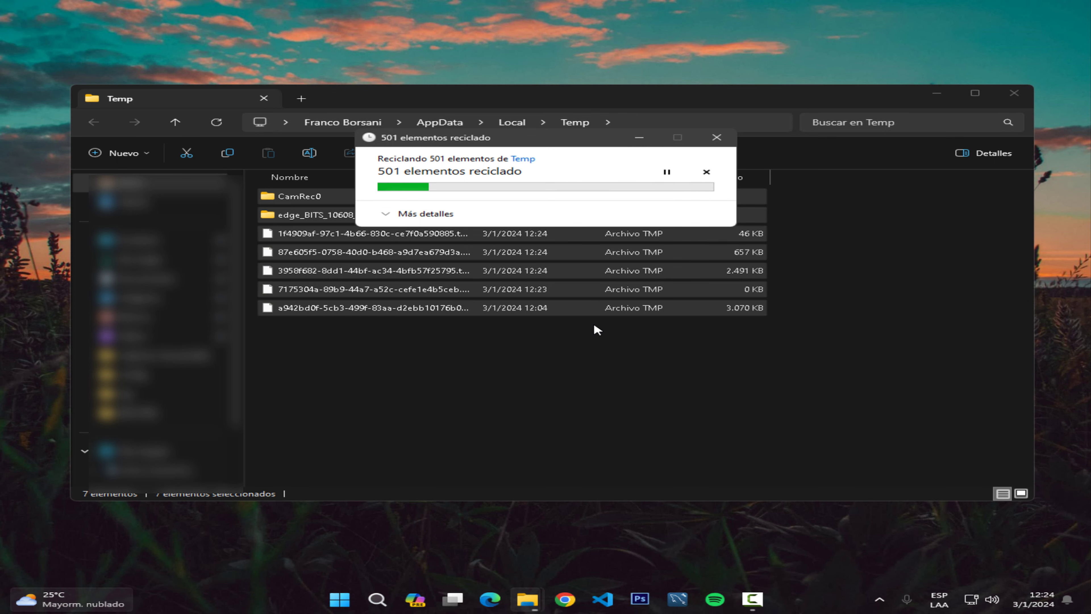
{"action": "key", "text": "super+d"}
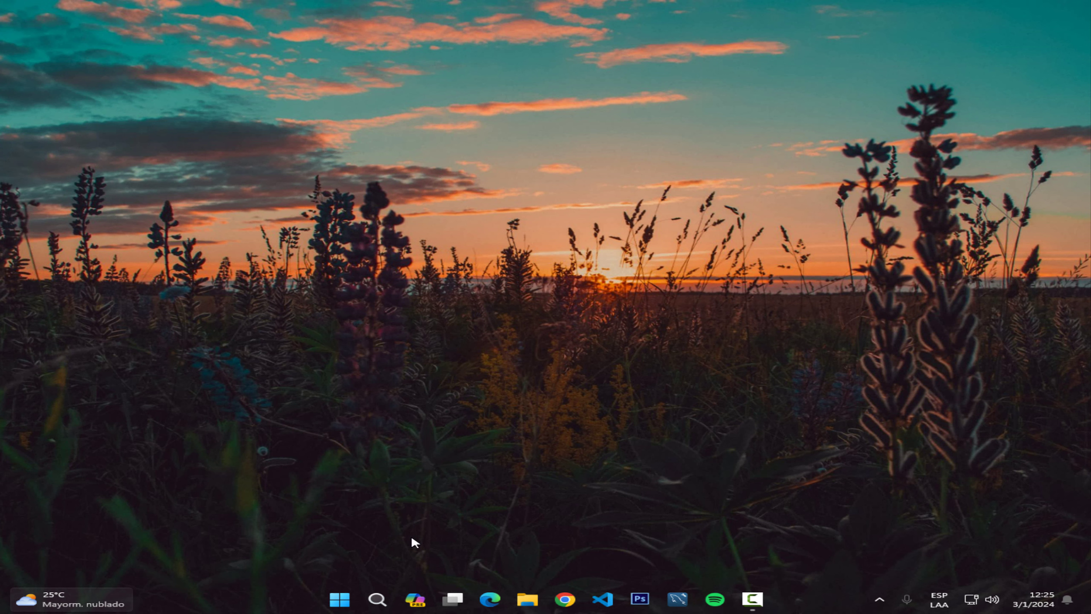
Search Windows for Crear un punto de restauración, open it, and move the Propiedades del sistema window toward the screen's center
{"action": "left_click", "coordinate": [372, 598]}
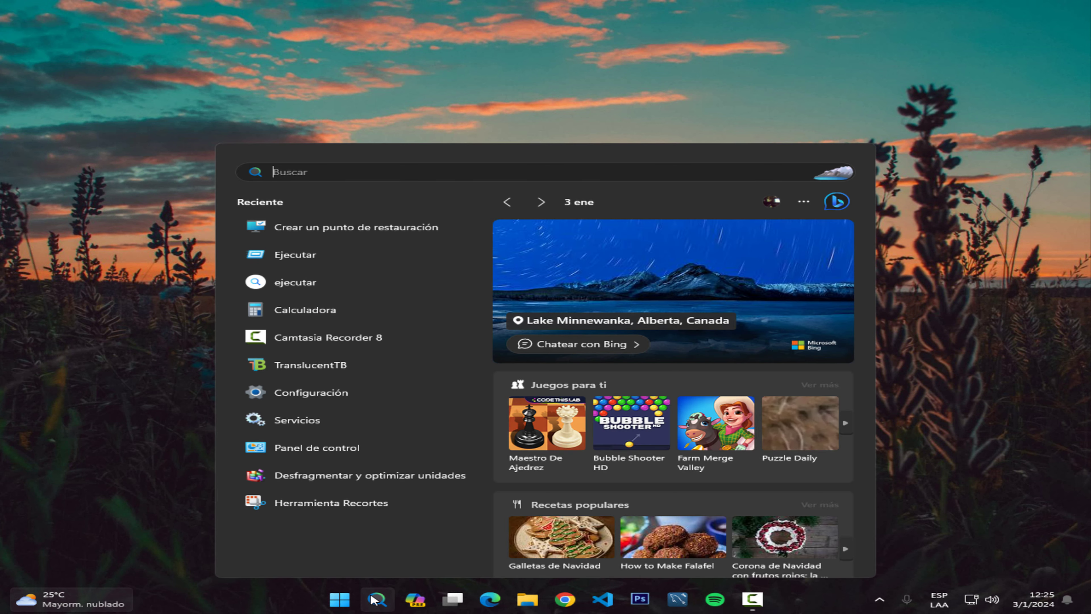
{"action": "type", "text": "Crear"}
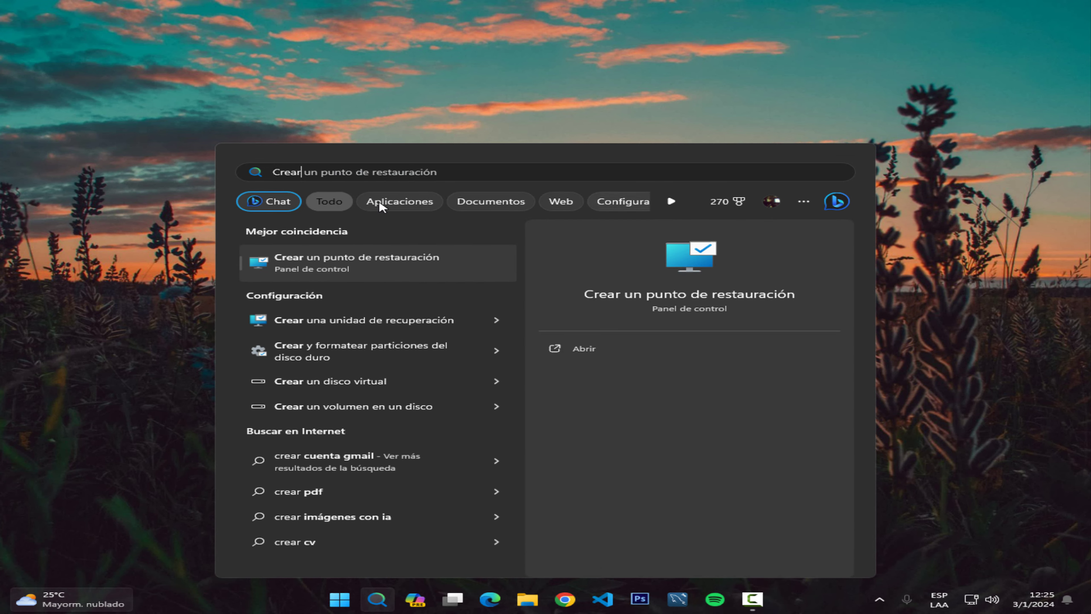
{"action": "left_click", "coordinate": [394, 259]}
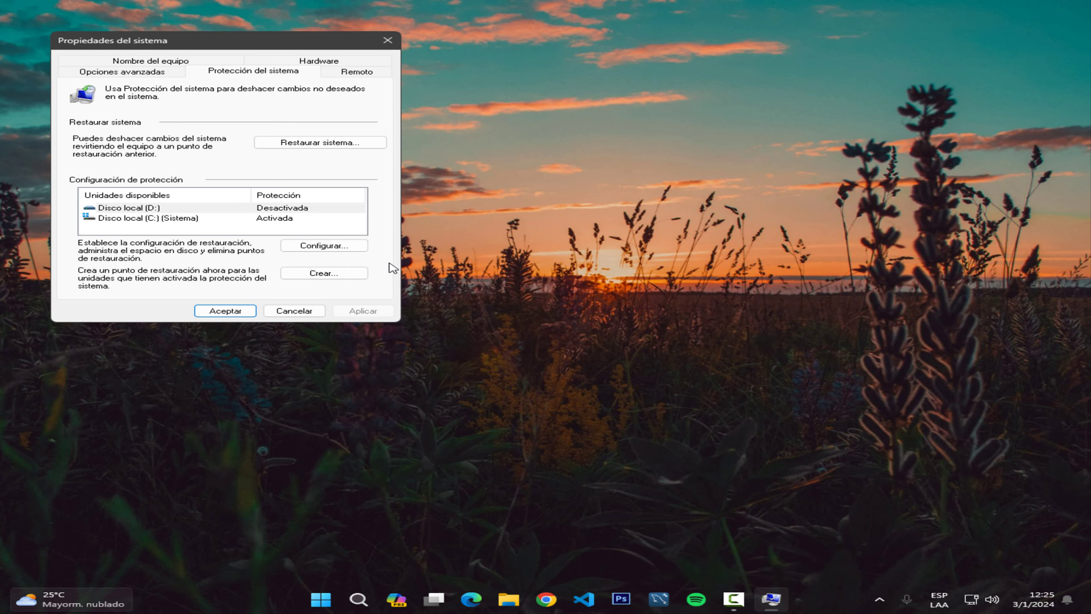
{"action": "left_click_drag", "start_coordinate": [239, 35], "coordinate": [602, 184]}
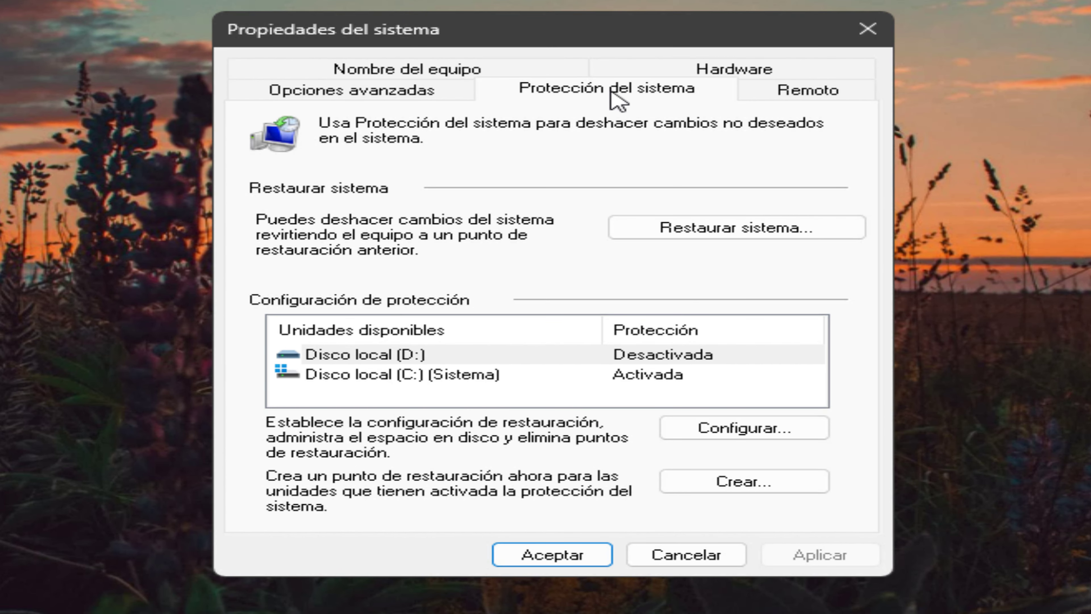
Check the restore configuration of Disco local (D:), close it, and compare the protection status of drives D: and C:
{"action": "left_click", "coordinate": [733, 436]}
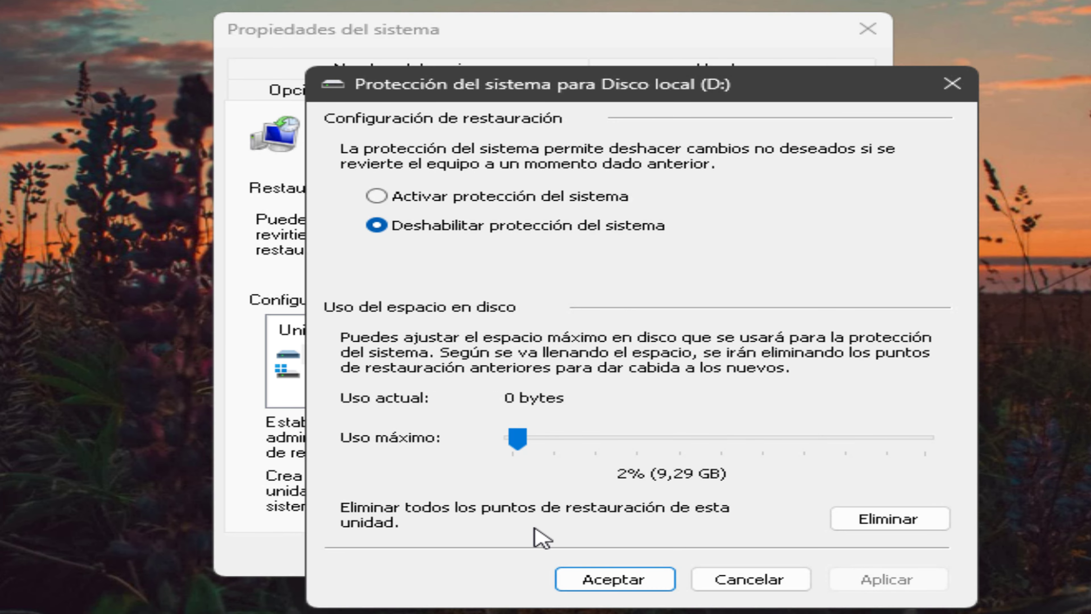
{"action": "left_click", "coordinate": [953, 86]}
{"action": "left_click", "coordinate": [487, 354]}
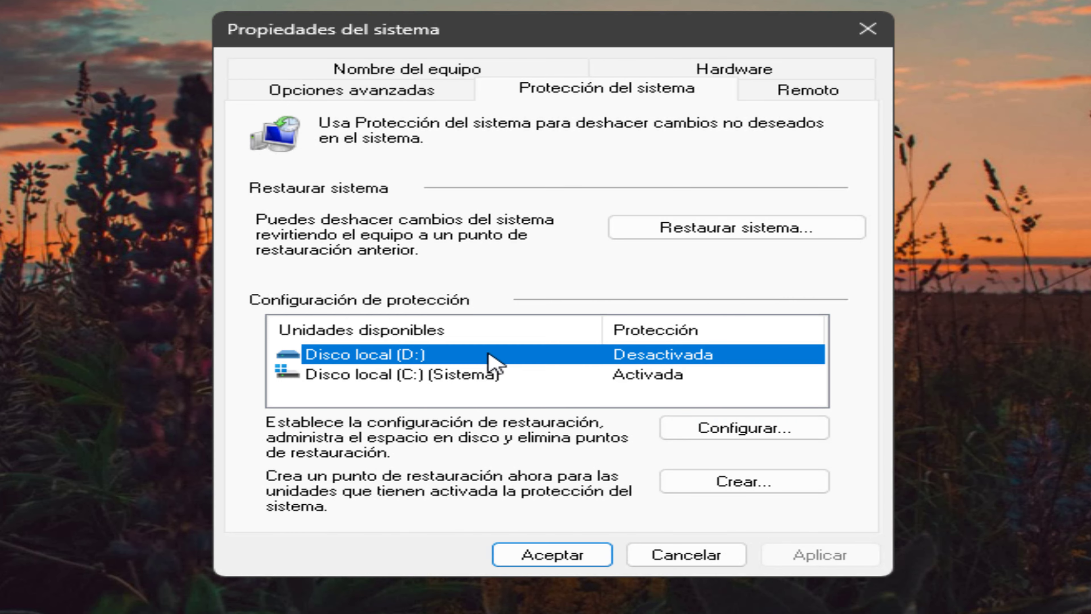
{"action": "left_click", "coordinate": [514, 372]}
{"action": "left_click", "coordinate": [615, 355]}
{"action": "left_click", "coordinate": [490, 374]}
Delete all restore points of Disco local (D:), confirm the deletion, and accept the drive protection and Propiedades del sistema dialogs
{"action": "left_click", "coordinate": [499, 357]}
{"action": "left_click", "coordinate": [752, 432]}
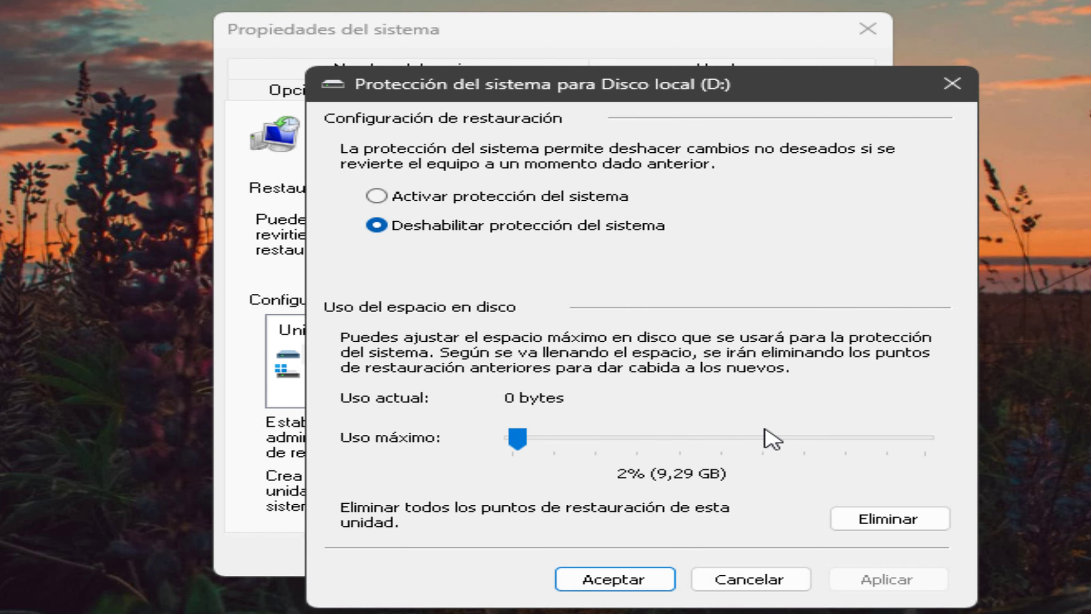
{"action": "left_click", "coordinate": [907, 523]}
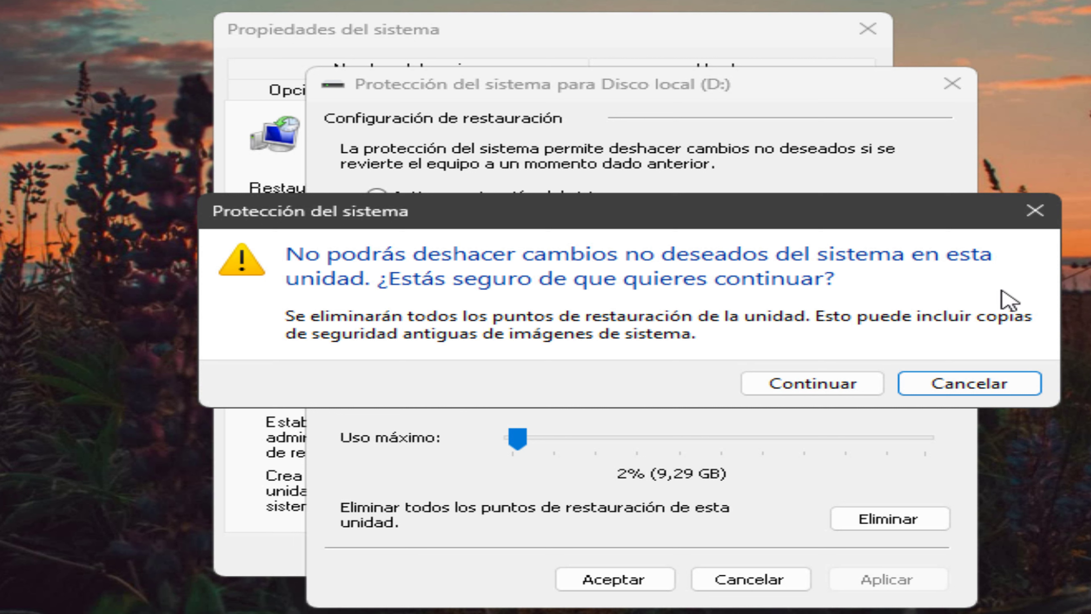
{"action": "left_click", "coordinate": [802, 389]}
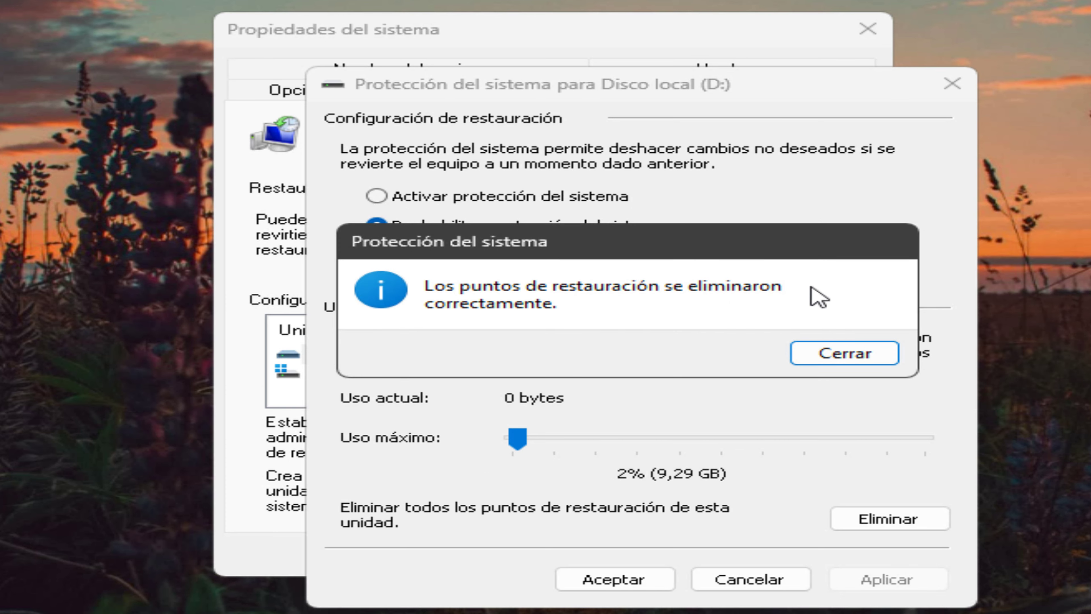
{"action": "left_click", "coordinate": [844, 359]}
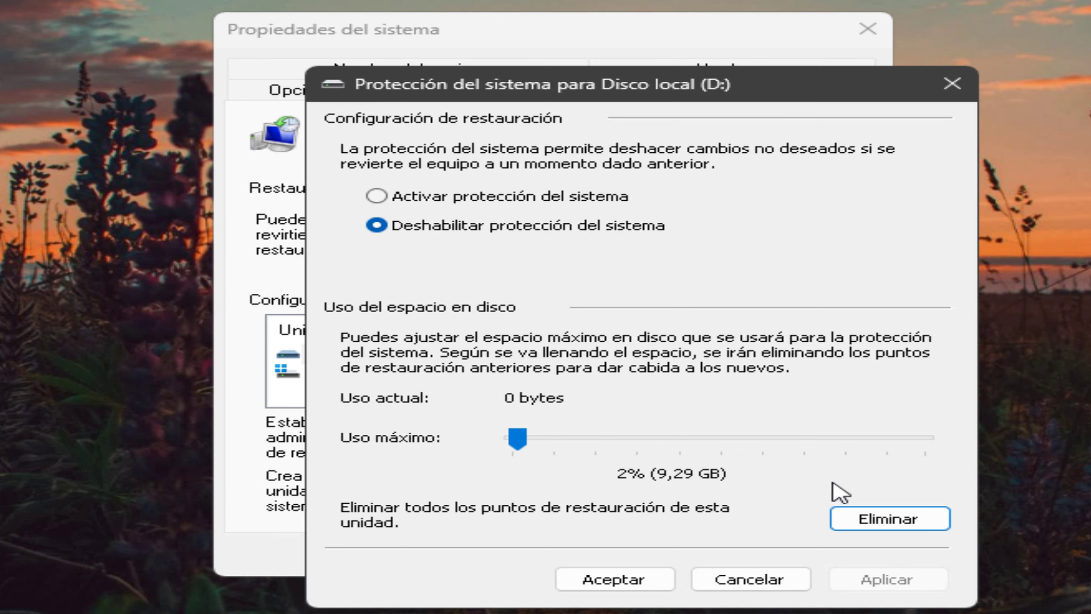
{"action": "left_click", "coordinate": [623, 583]}
{"action": "left_click", "coordinate": [543, 553]}
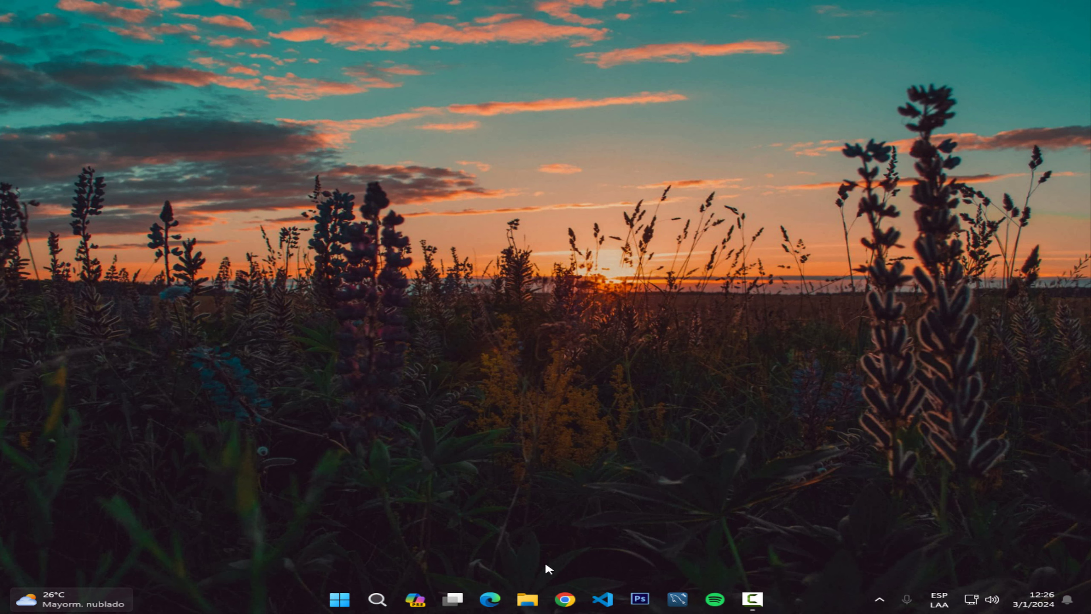
Open the Descargas folder in File Explorer to review the downloaded files
{"action": "left_click", "coordinate": [537, 593]}
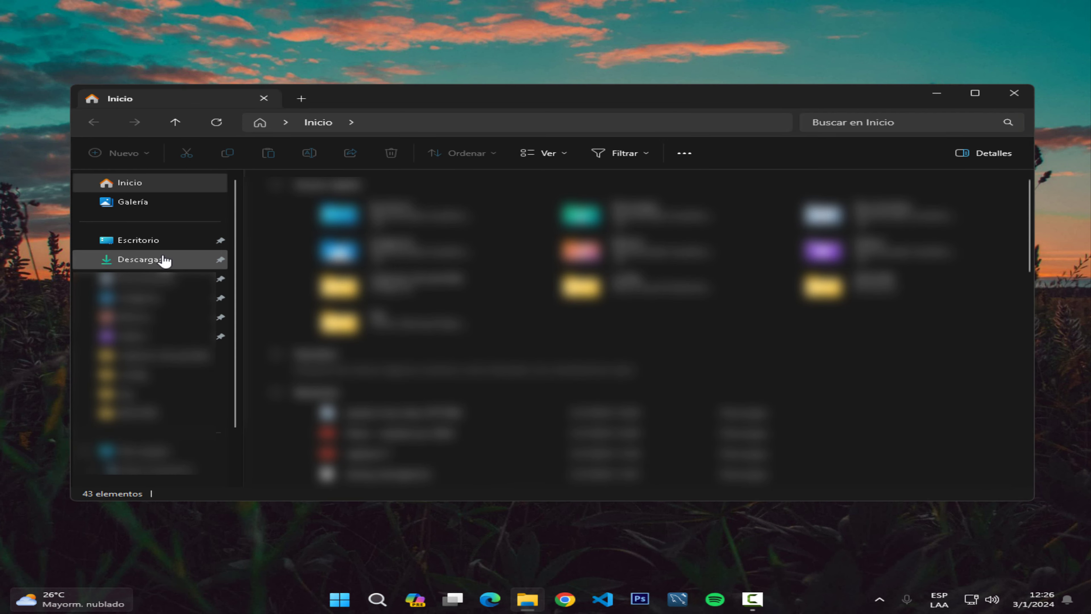
{"action": "left_click", "coordinate": [158, 259]}
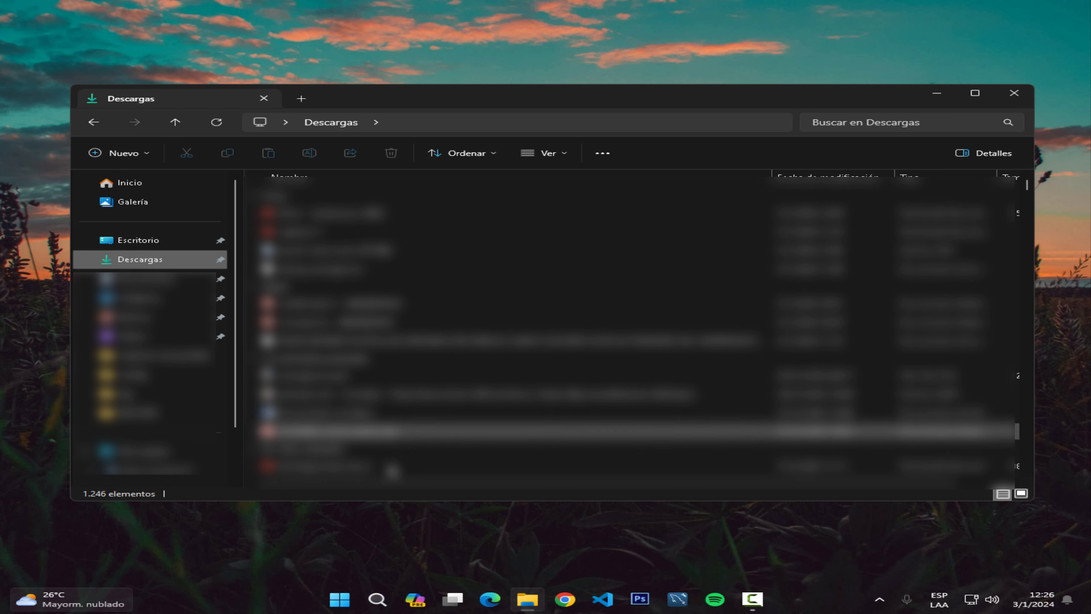
Search Windows for Agregar o quitar programas, open it, and examine the full list of installed applications
{"action": "left_click", "coordinate": [378, 598]}
{"action": "type", "text": "Agregar"}
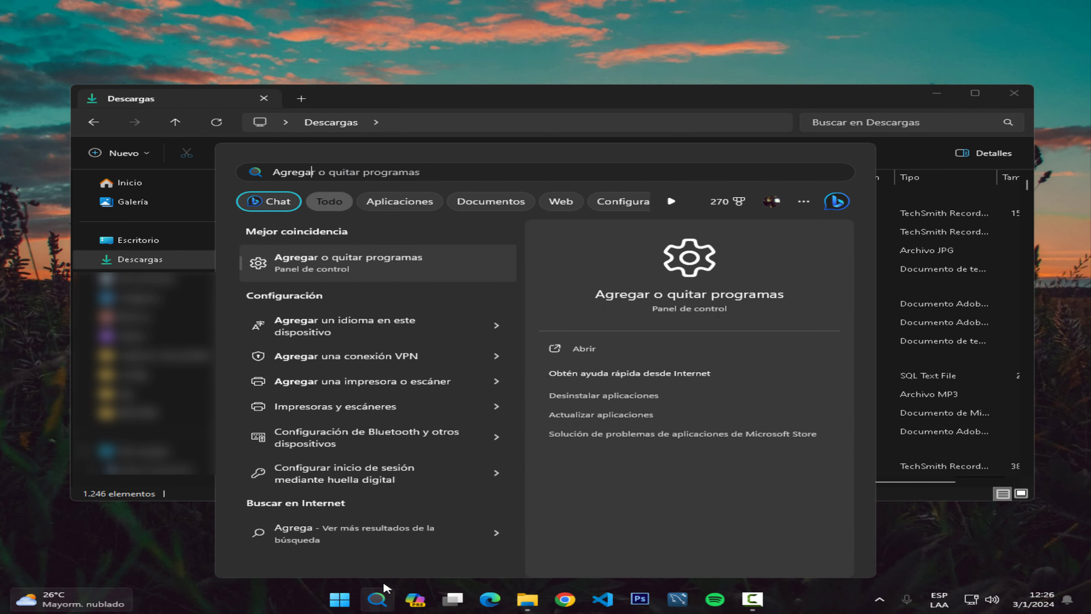
{"action": "left_click", "coordinate": [385, 263]}
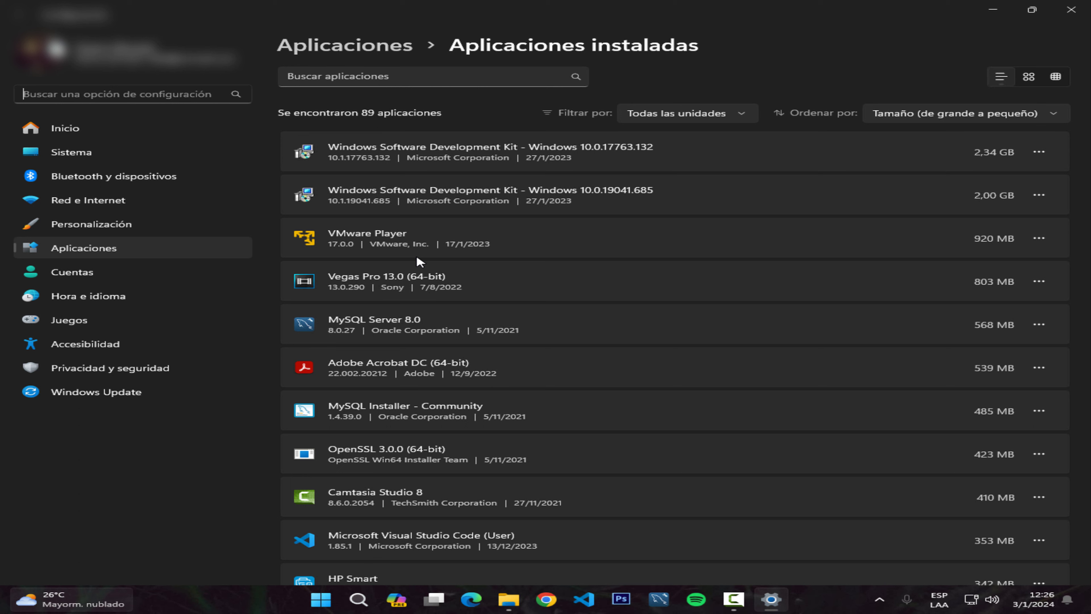
{"action": "scroll", "coordinate": [448, 279], "scroll_direction": "down", "scroll_amount": 8}
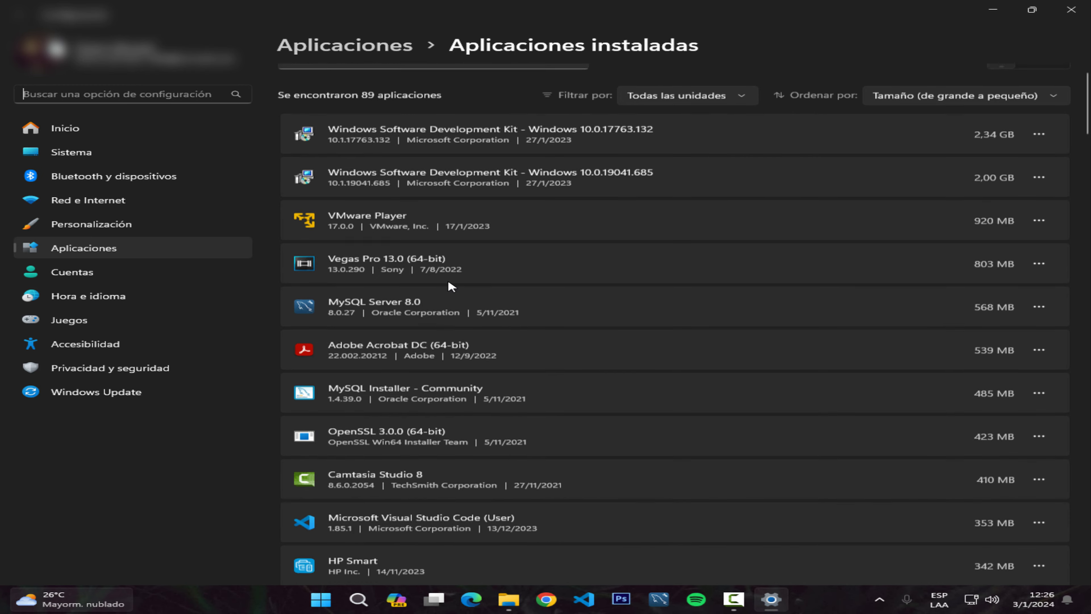
{"action": "left_click_drag", "start_coordinate": [1086, 184], "coordinate": [1076, 558]}
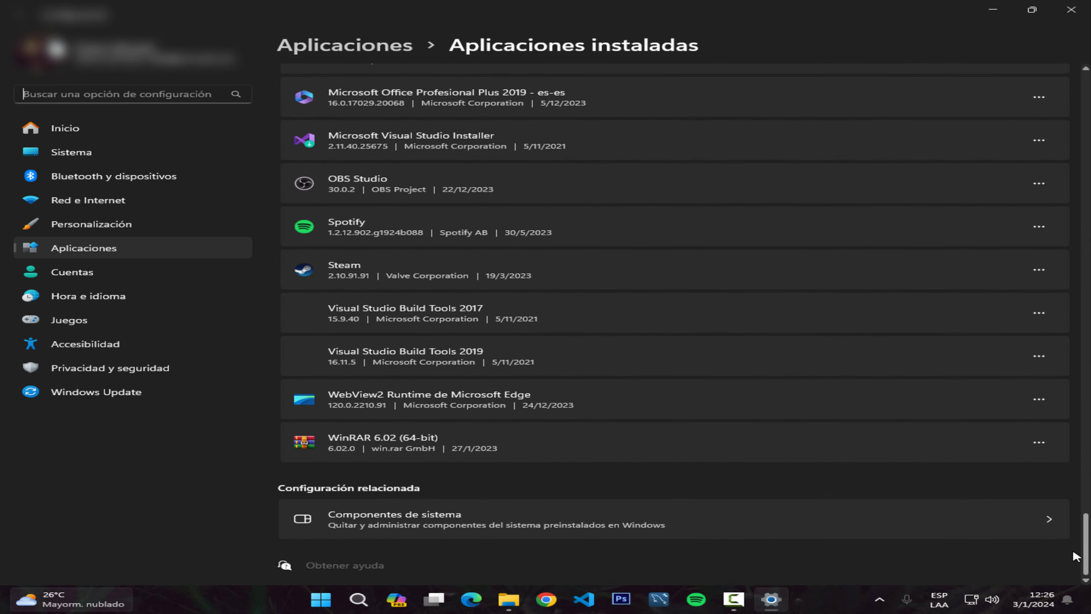
{"action": "scroll", "coordinate": [741, 325], "scroll_direction": "up", "scroll_amount": 10}
{"action": "scroll", "coordinate": [561, 319], "scroll_direction": "up", "scroll_amount": 1}
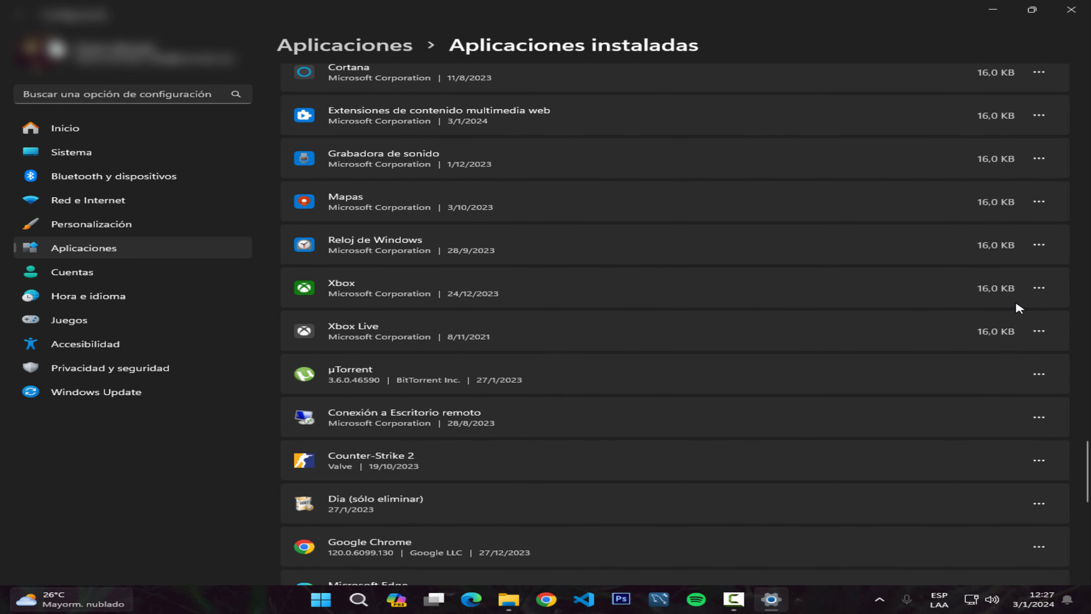
Check the available actions for the installed Xbox app and return to the Aplicaciones settings overview
{"action": "left_click", "coordinate": [1039, 288]}
{"action": "left_click", "coordinate": [635, 285]}
{"action": "left_click", "coordinate": [241, 252]}
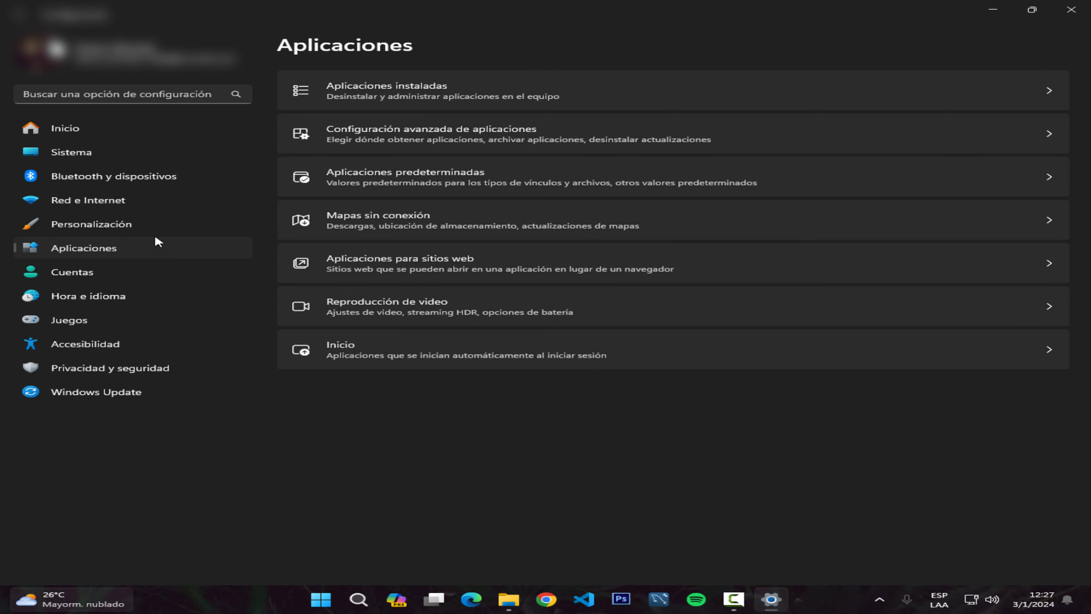
Open Características opcionales in the Sistema settings and examine the installed features and their sizes
{"action": "left_click", "coordinate": [107, 152]}
{"action": "scroll", "coordinate": [472, 387], "scroll_direction": "down", "scroll_amount": 8}
{"action": "left_click", "coordinate": [462, 497]}
{"action": "scroll", "coordinate": [575, 210], "scroll_direction": "down", "scroll_amount": 7}
{"action": "scroll", "coordinate": [533, 408], "scroll_direction": "up", "scroll_amount": 6}
{"action": "scroll", "coordinate": [650, 188], "scroll_direction": "down", "scroll_amount": 7}
{"action": "scroll", "coordinate": [645, 436], "scroll_direction": "up", "scroll_amount": 6}
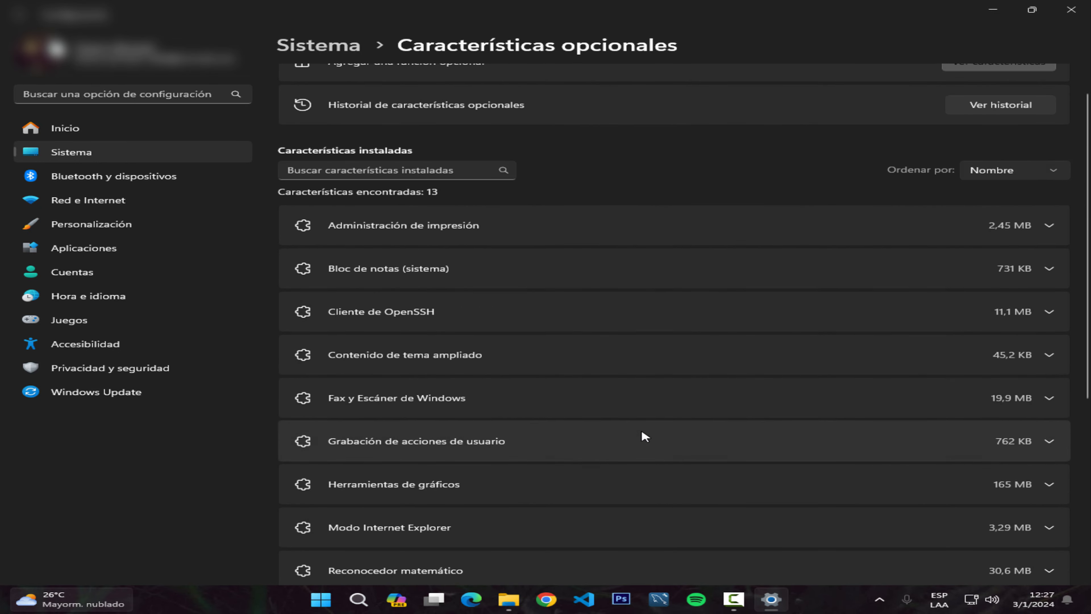
{"action": "scroll", "coordinate": [696, 286], "scroll_direction": "down", "scroll_amount": 1}
{"action": "scroll", "coordinate": [696, 284], "scroll_direction": "up", "scroll_amount": 3}
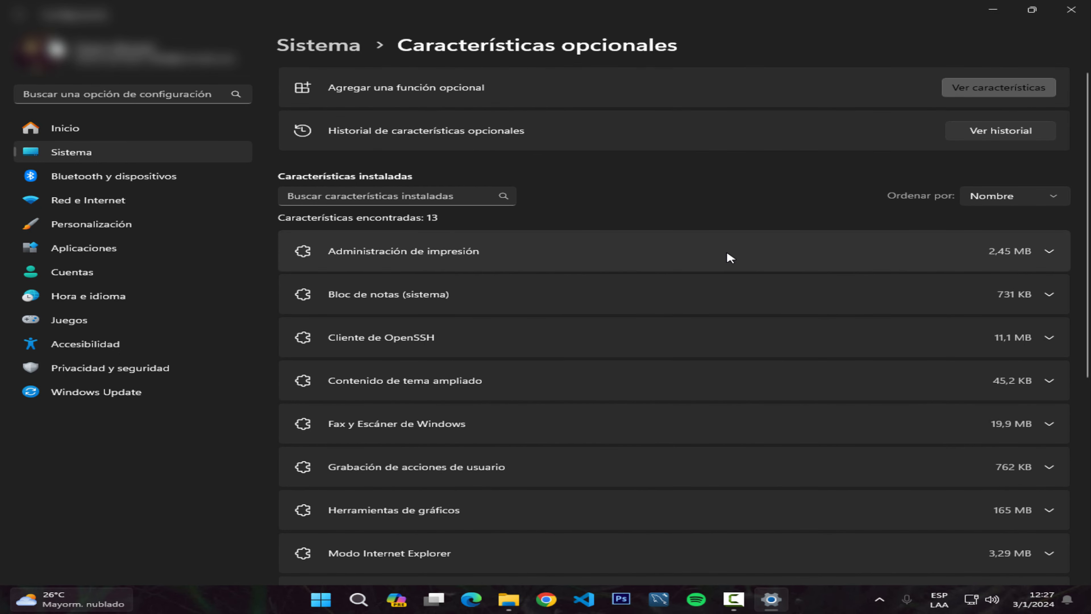
Return to Aplicaciones instaladas in the Aplicaciones settings and review the largest installed programs
{"action": "left_click", "coordinate": [128, 247]}
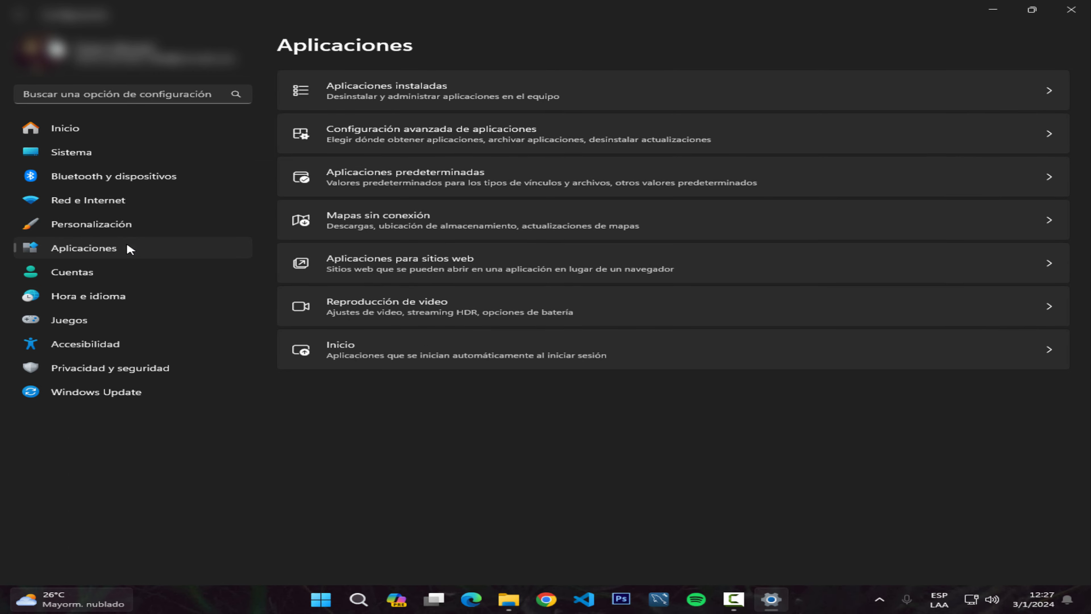
{"action": "left_click", "coordinate": [436, 89]}
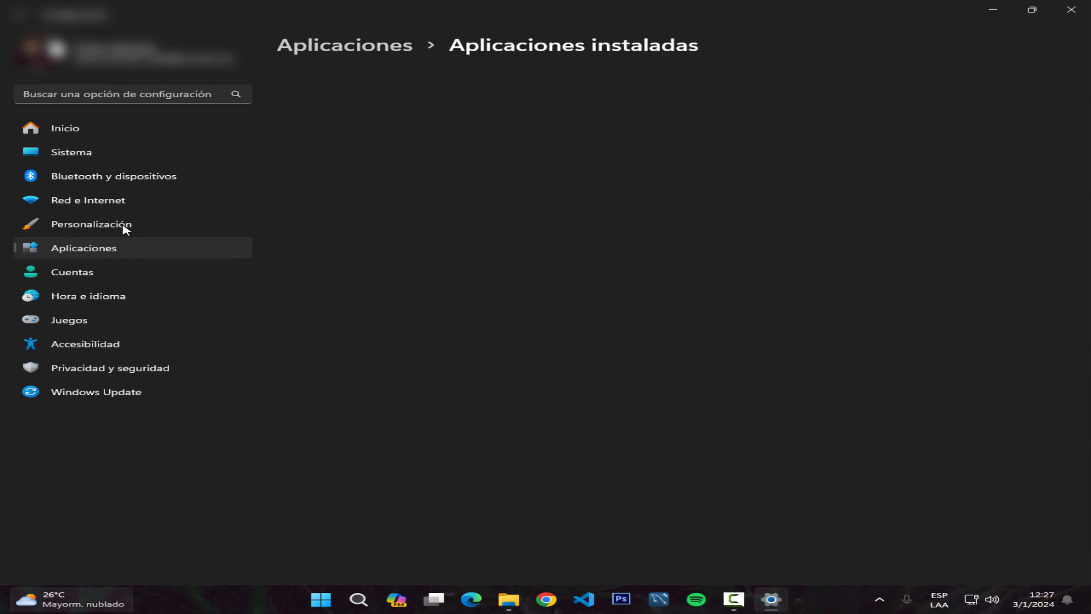
{"action": "scroll", "coordinate": [584, 285], "scroll_direction": "down", "scroll_amount": 10}
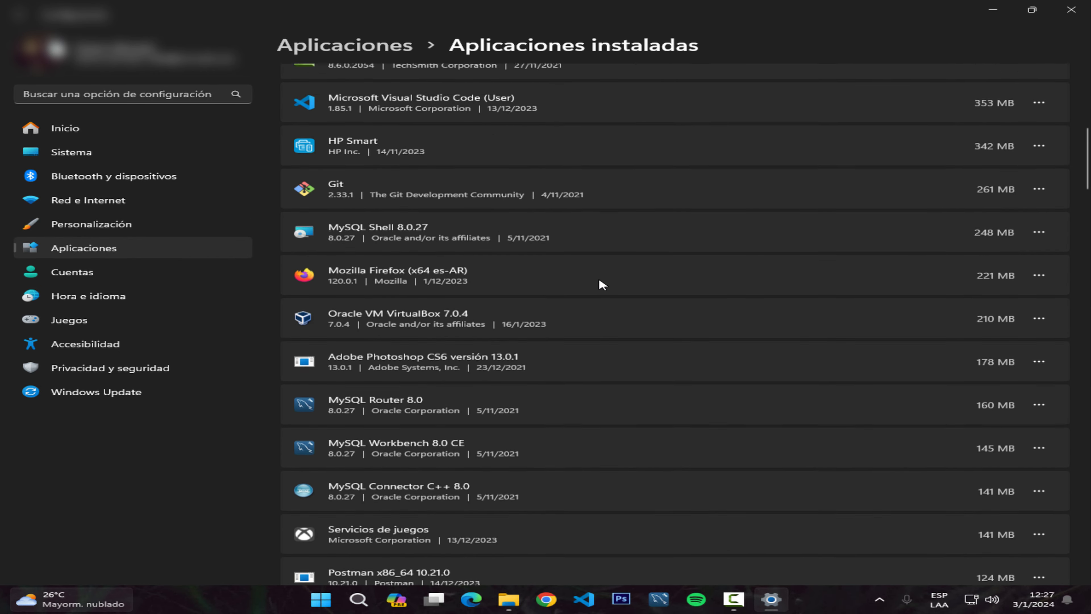
{"action": "scroll", "coordinate": [602, 283], "scroll_direction": "up", "scroll_amount": 10}
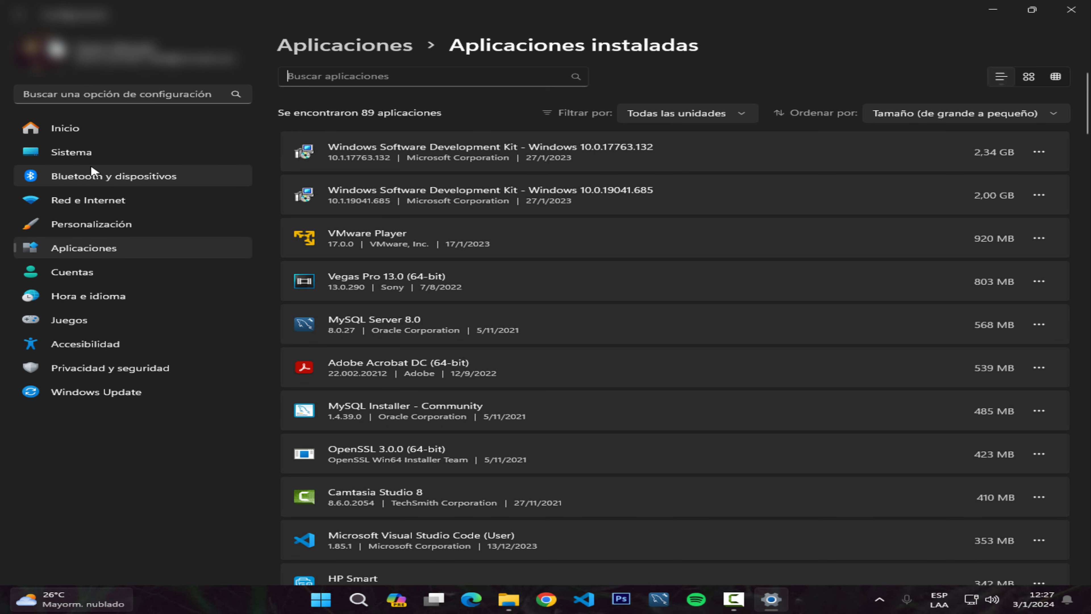
Reopen the Características opcionales page from the Sistema settings
{"action": "left_click", "coordinate": [137, 149]}
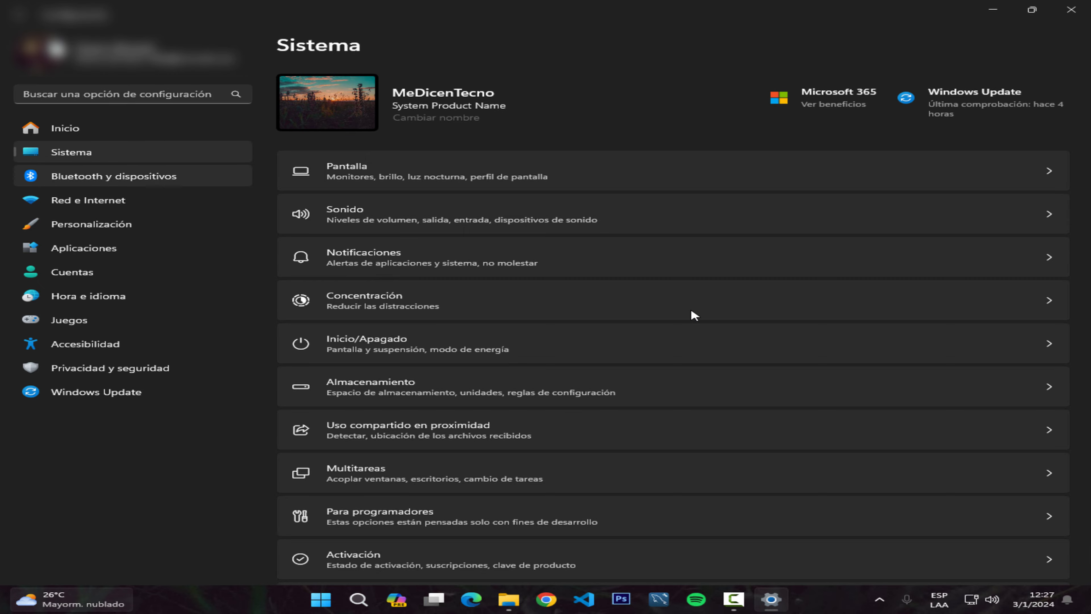
{"action": "scroll", "coordinate": [730, 327], "scroll_direction": "down", "scroll_amount": 6}
{"action": "left_click", "coordinate": [411, 504]}
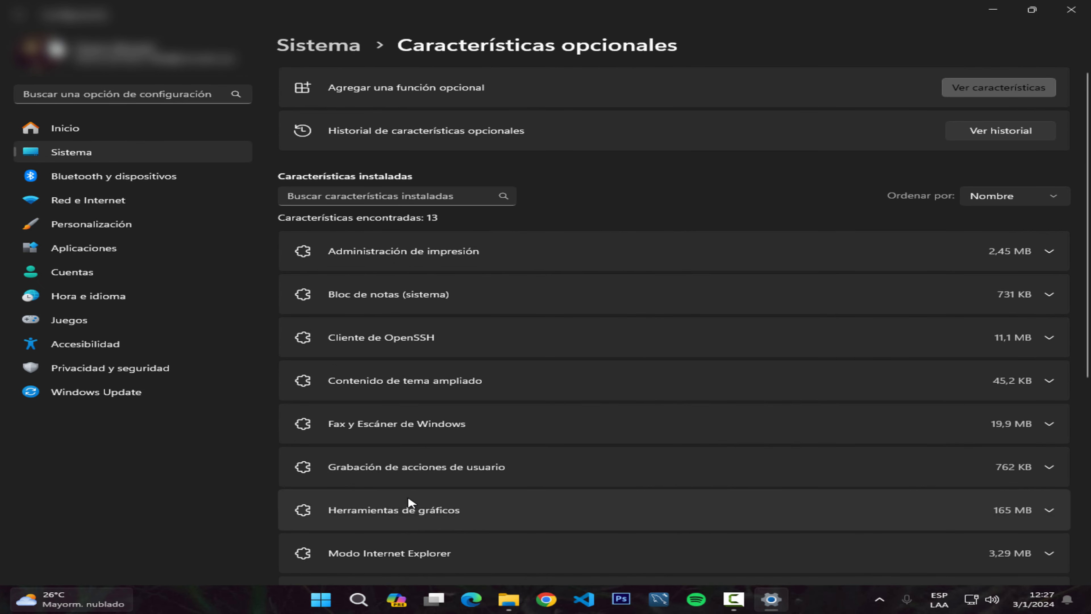